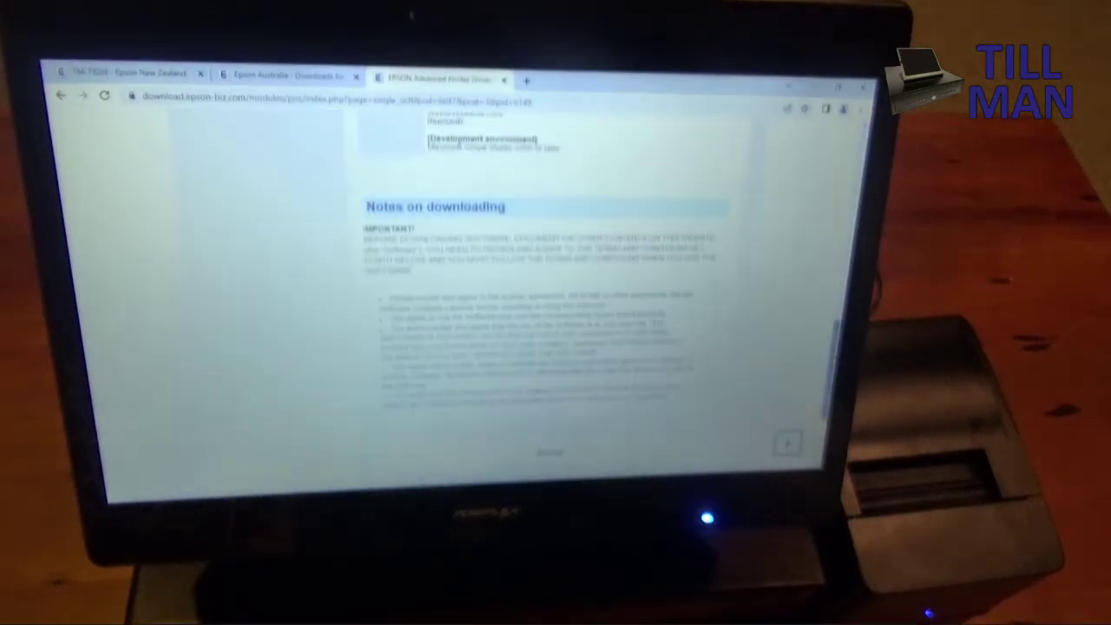
Accept the download terms for EPSON Advanced Printer Driver Ver.6.04 for the TM-T82III and download APD_604_T82III_WM.zip.
scroll(520, 304, "up", 10)
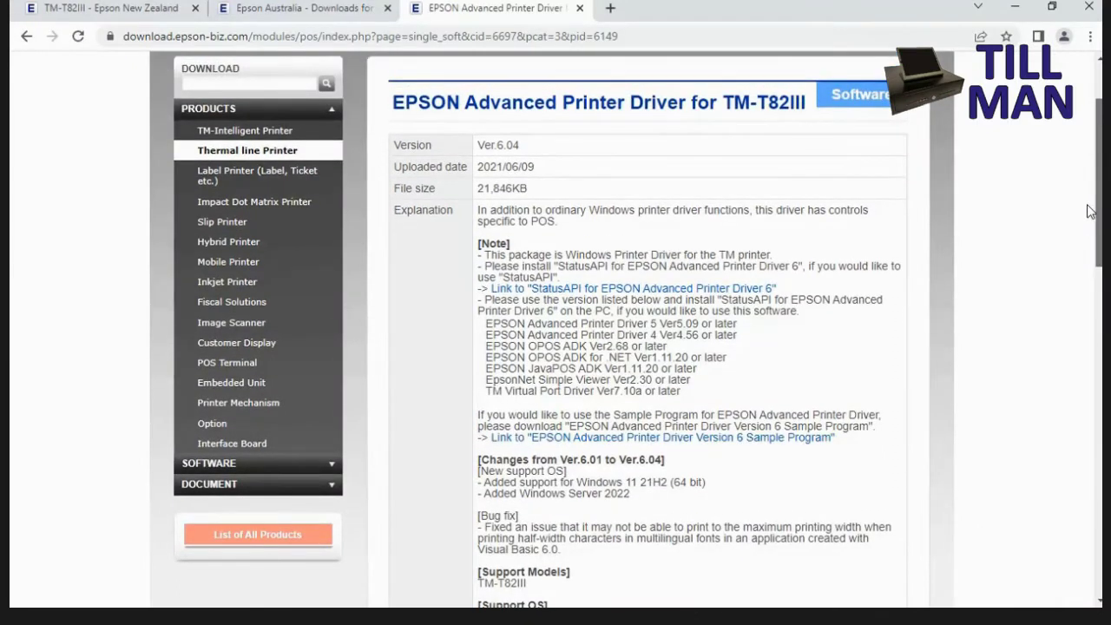
scroll(1089, 211, "up", 1)
scroll(1090, 184, "up", 1)
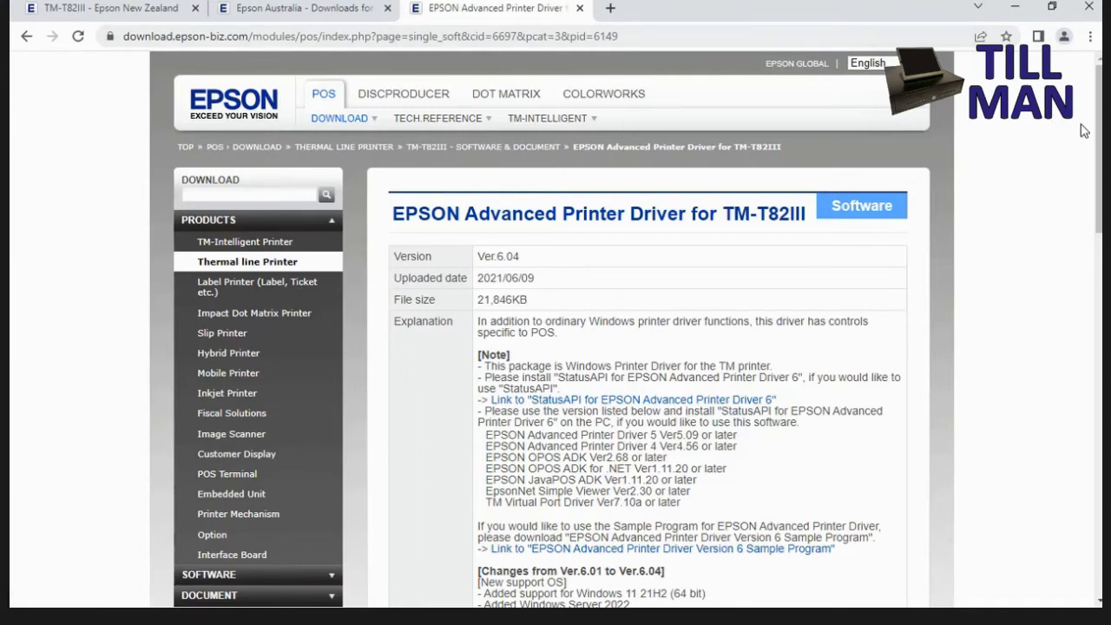
left_click_drag(1095, 128, 1097, 461)
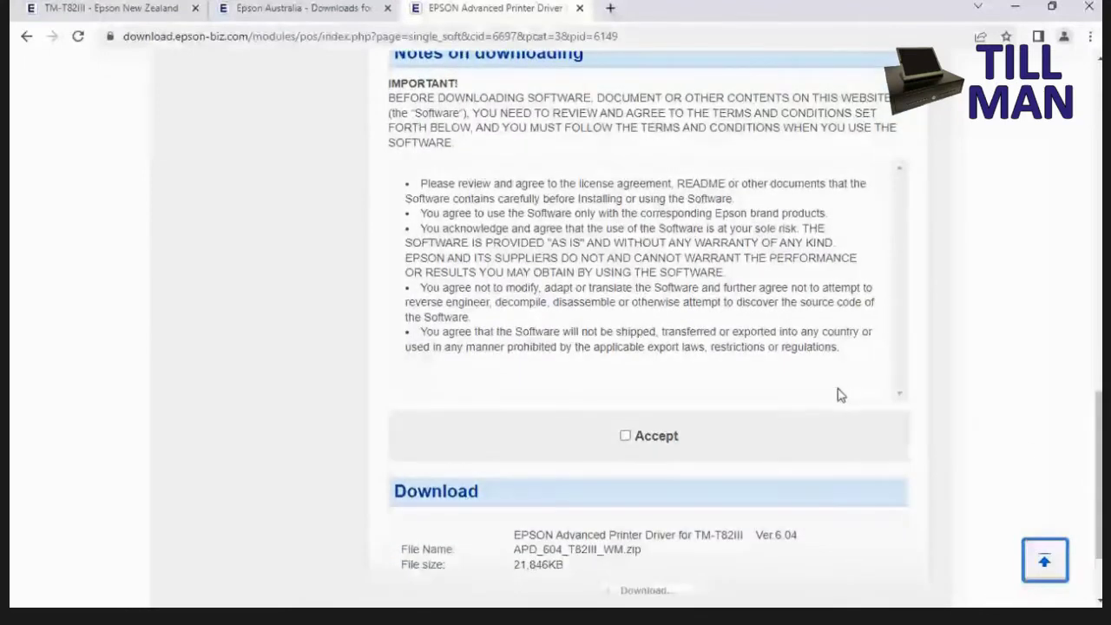
left_click(625, 435)
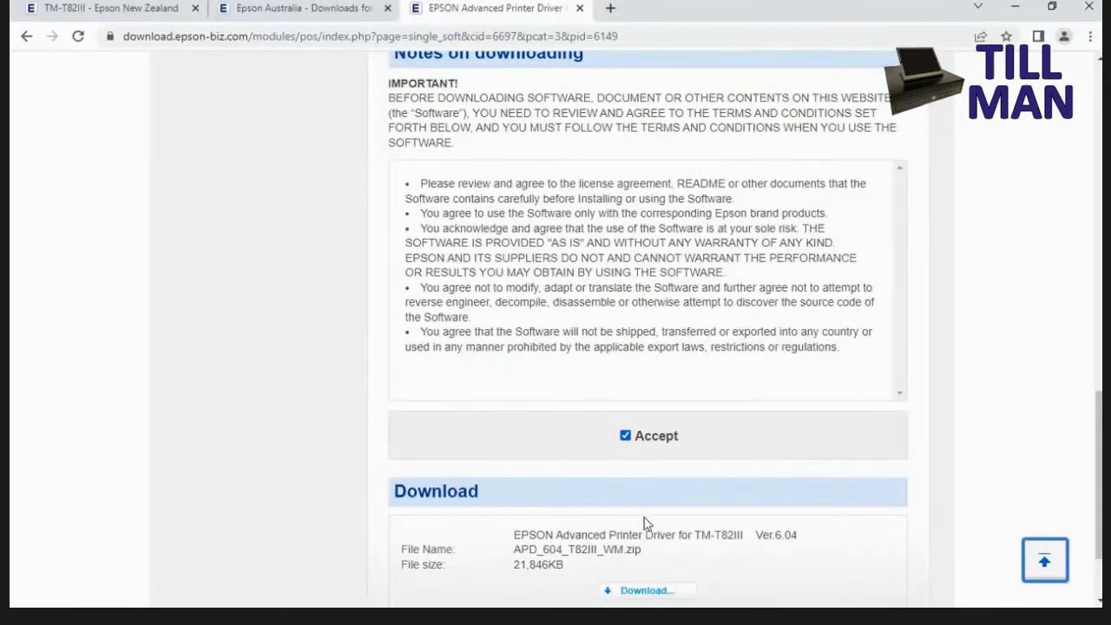
left_click(642, 590)
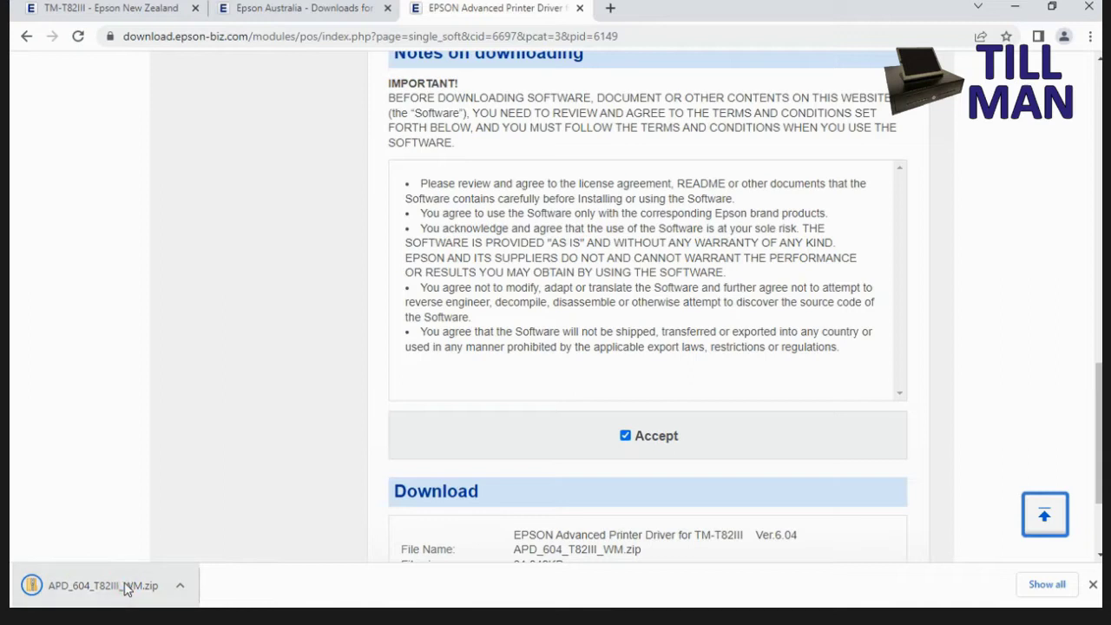
Open the downloaded APD_604_T82III_WM.zip and extract all its files to the APD_604_T82III_WM folder in Downloads.
left_click(126, 587)
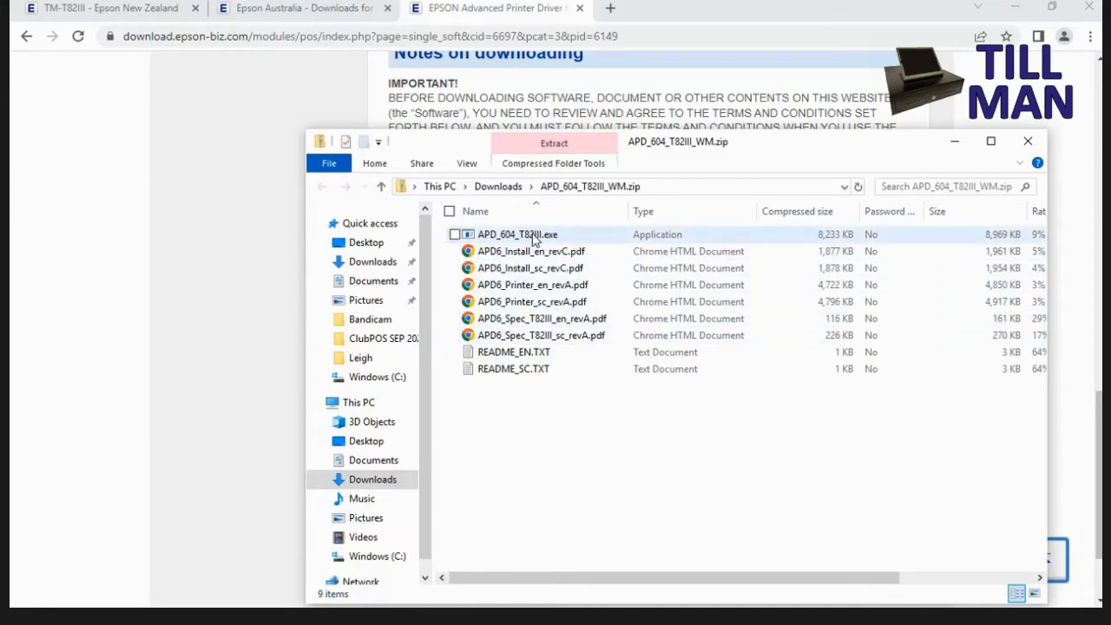
double_click(533, 236)
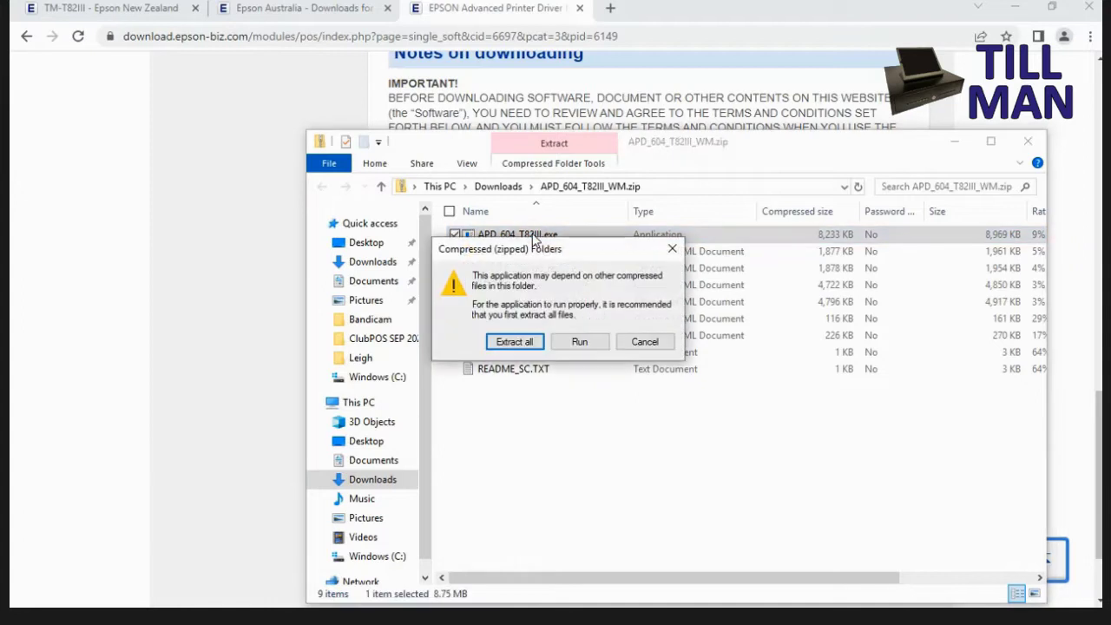
left_click(517, 344)
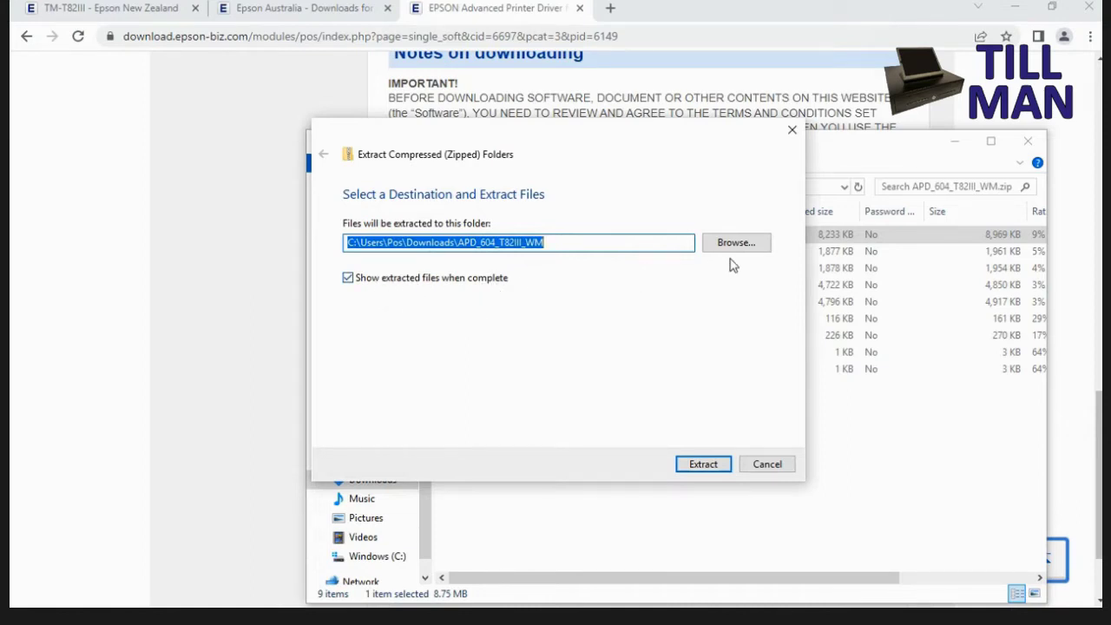
left_click(705, 463)
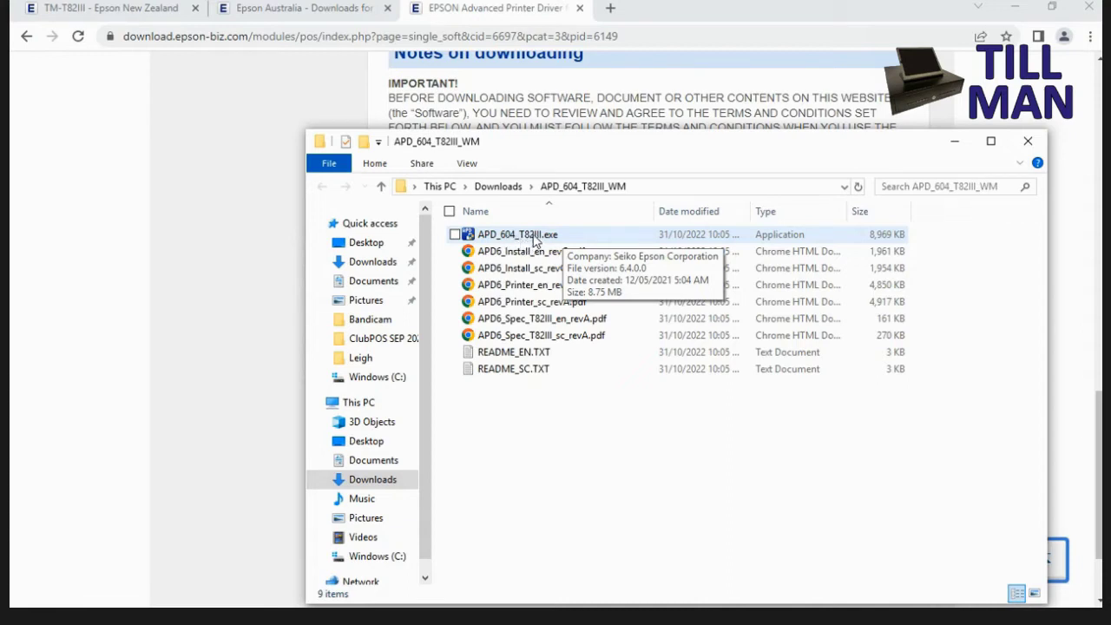
Run the extracted APD_604_T82III.exe, agree to the license agreement and install EPSON Advanced Printer Driver 6.
double_click(536, 236)
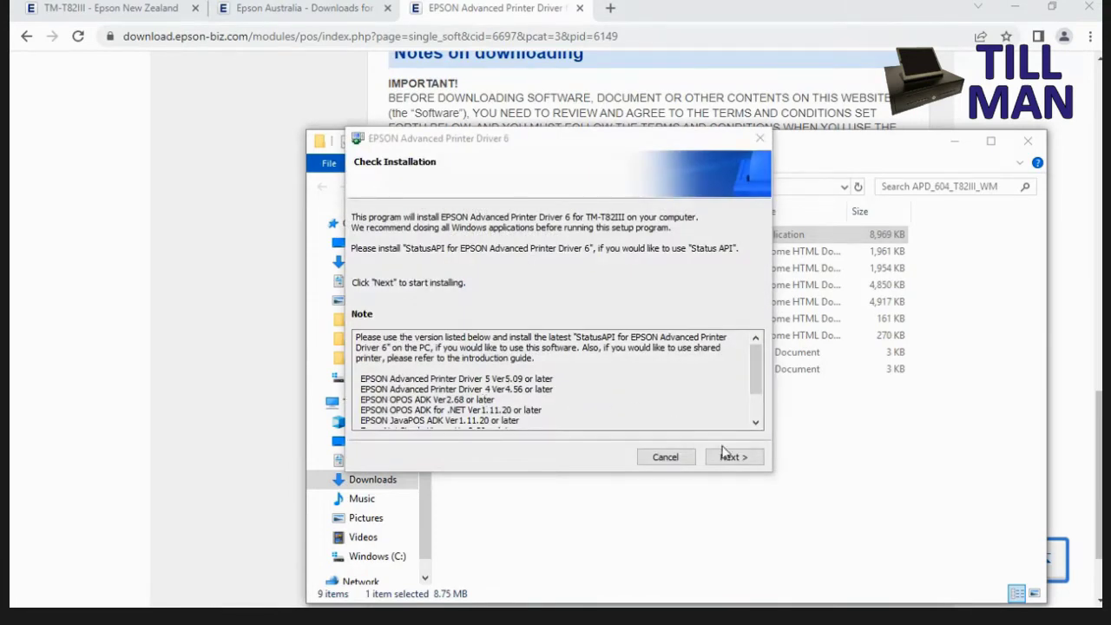
left_click(731, 457)
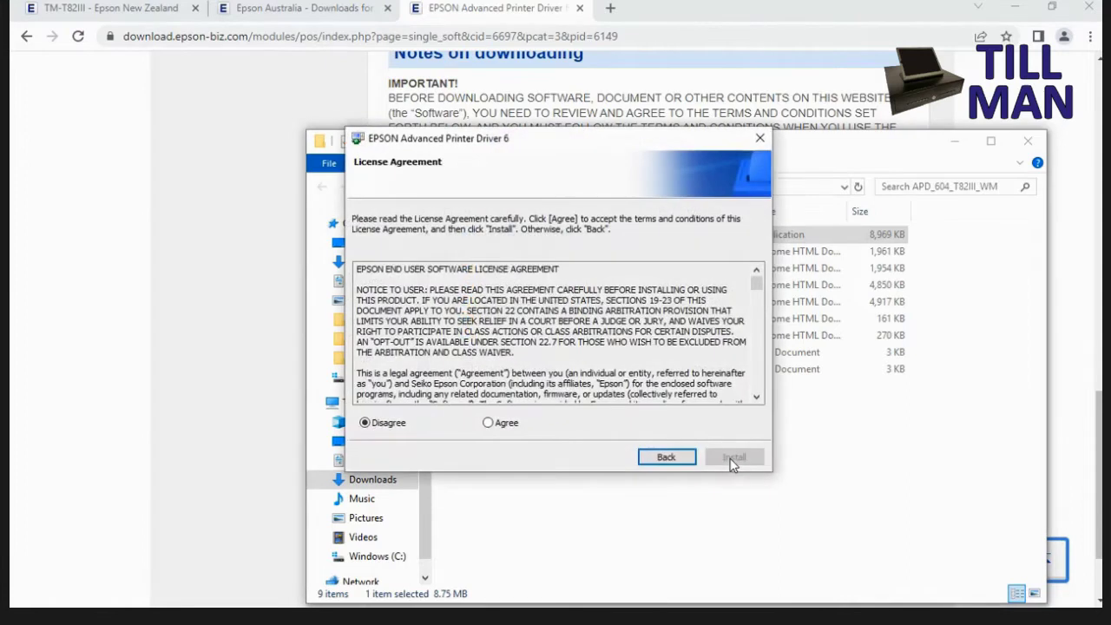
left_click(489, 422)
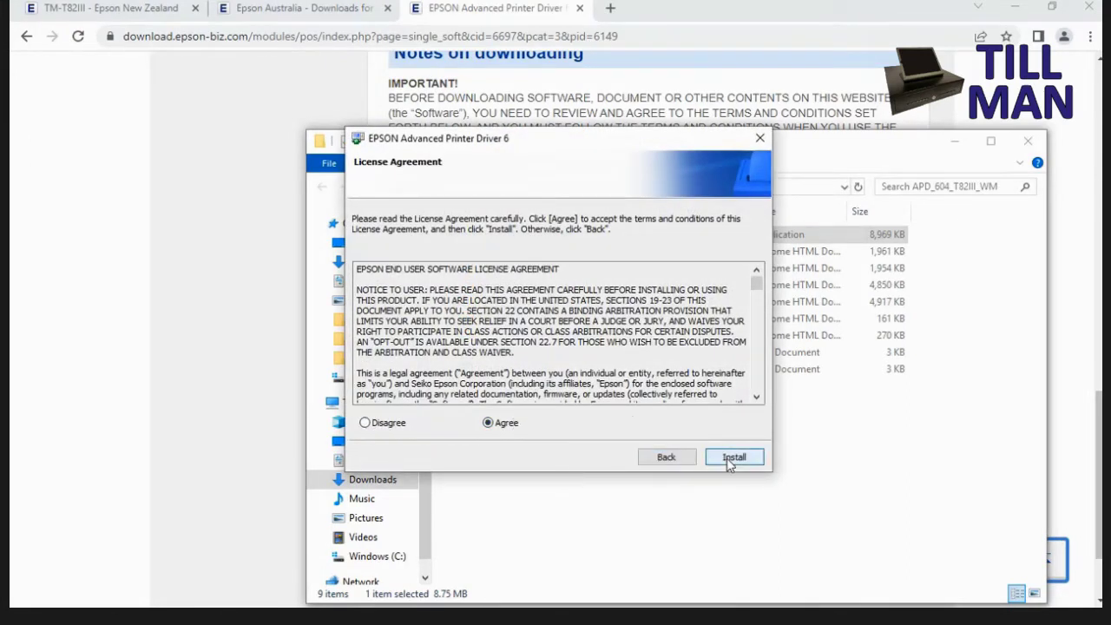
left_click(732, 457)
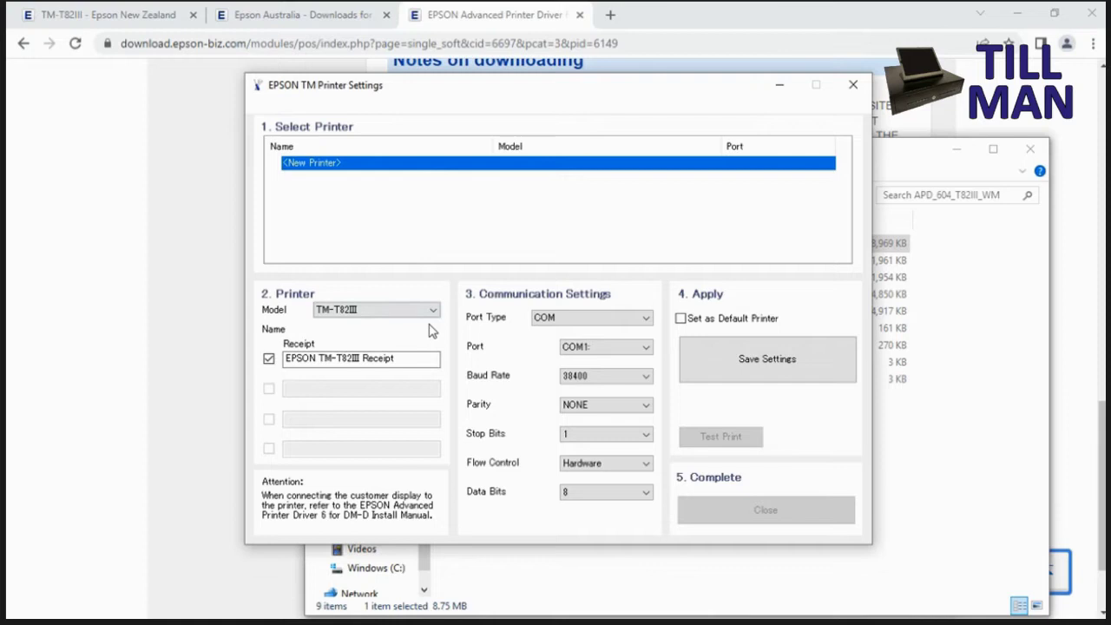
Configure the new TM-T82III receipt printer with port type USB, make it the default printer and save the settings.
left_click(417, 360)
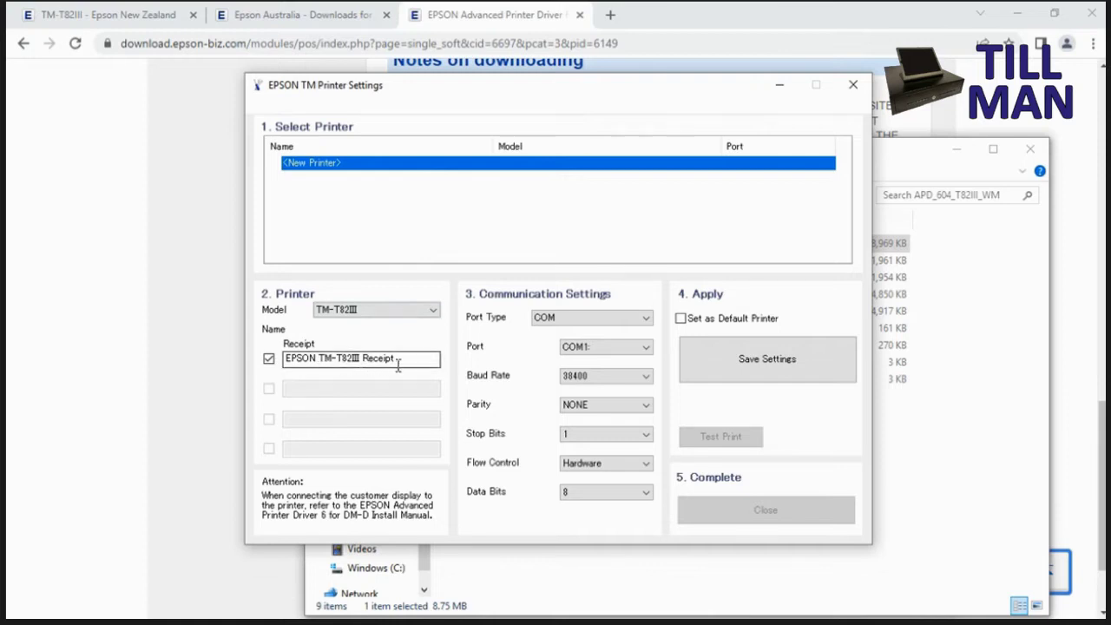
left_click(646, 320)
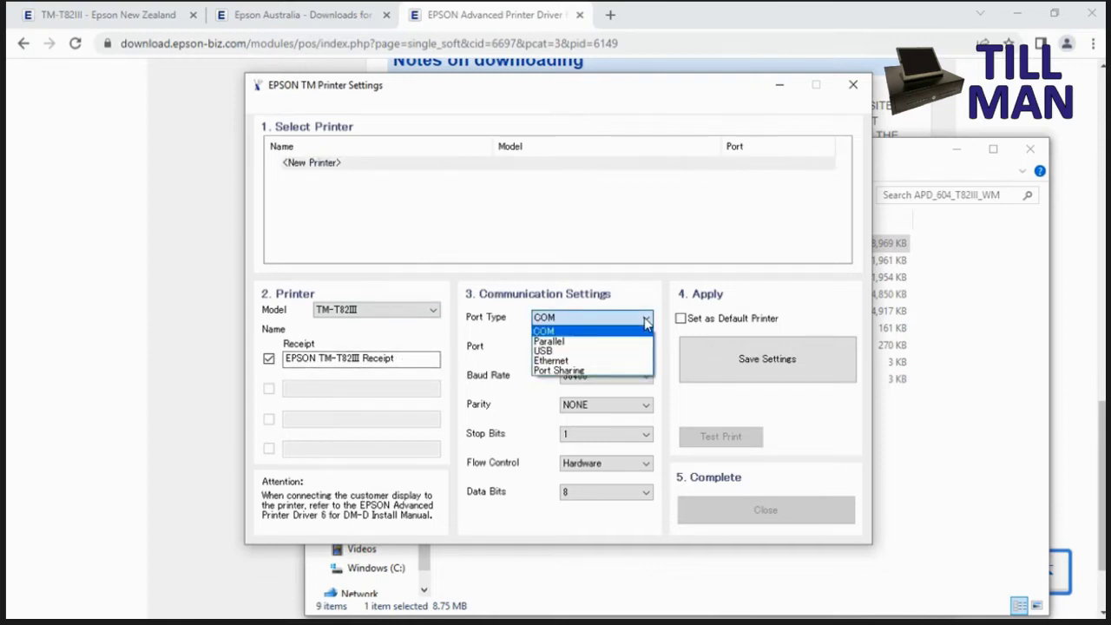
left_click(582, 351)
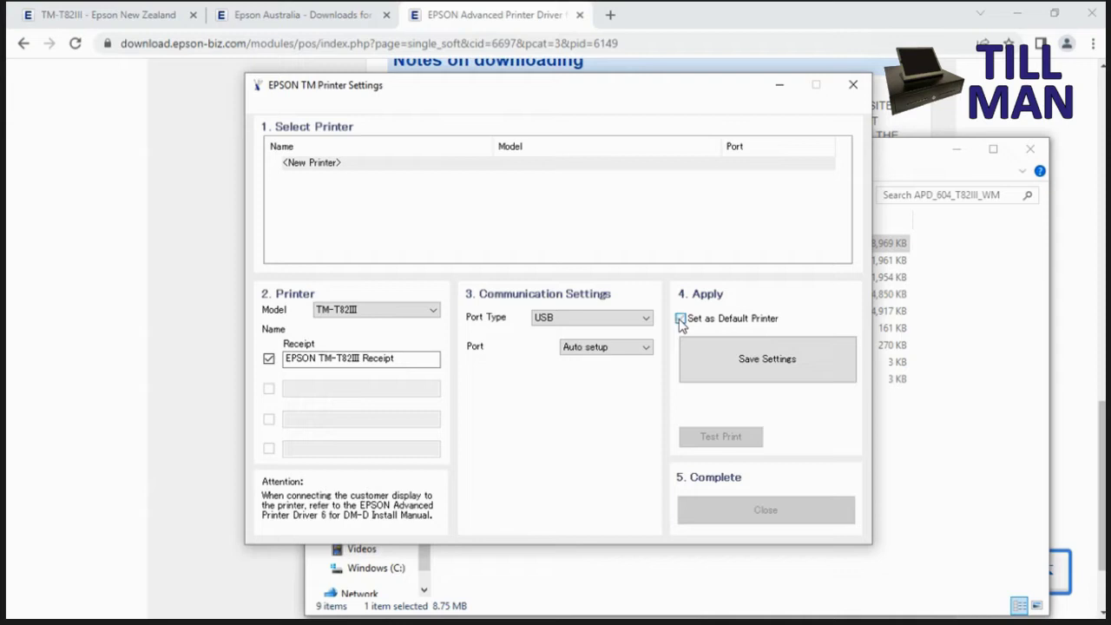
left_click(744, 370)
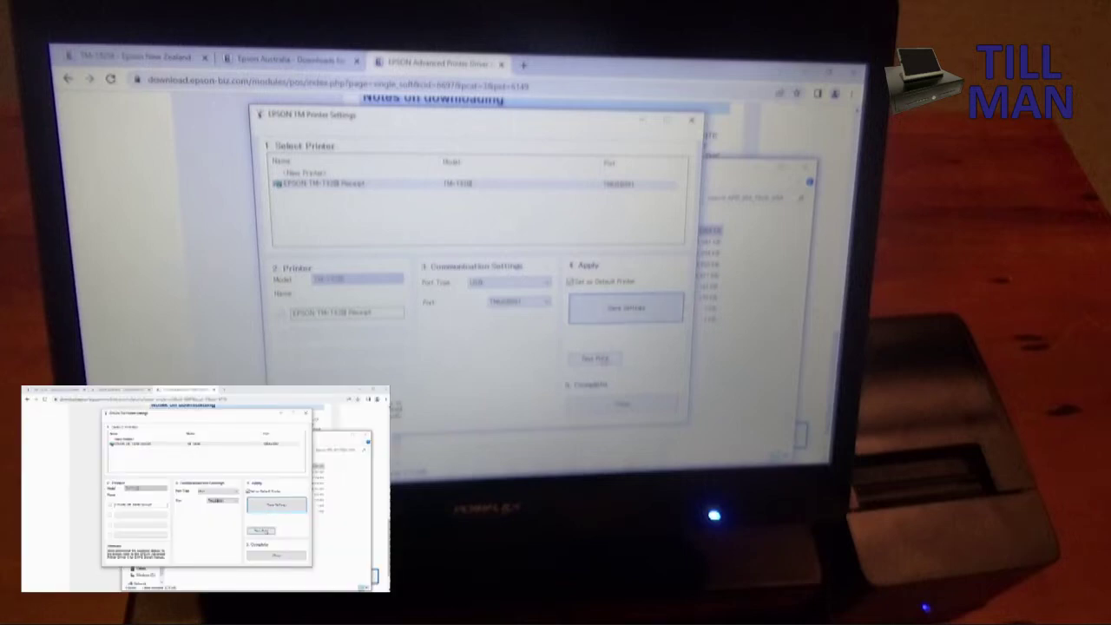
Run a test print, and close the TM printer settings, both driver folder windows and the browser.
left_click(598, 359)
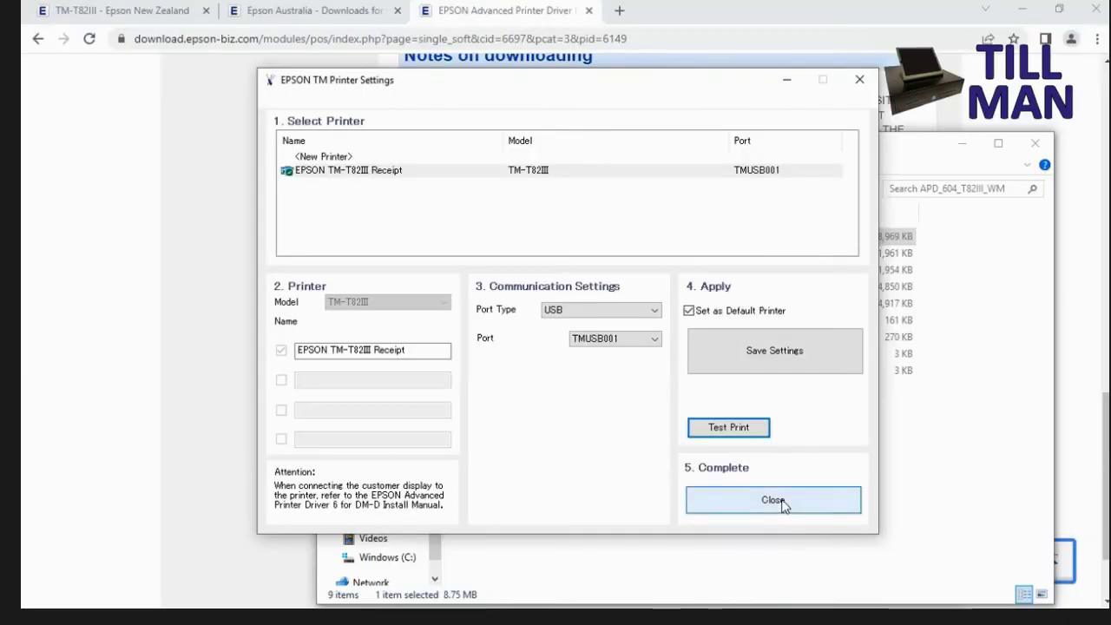
left_click(786, 513)
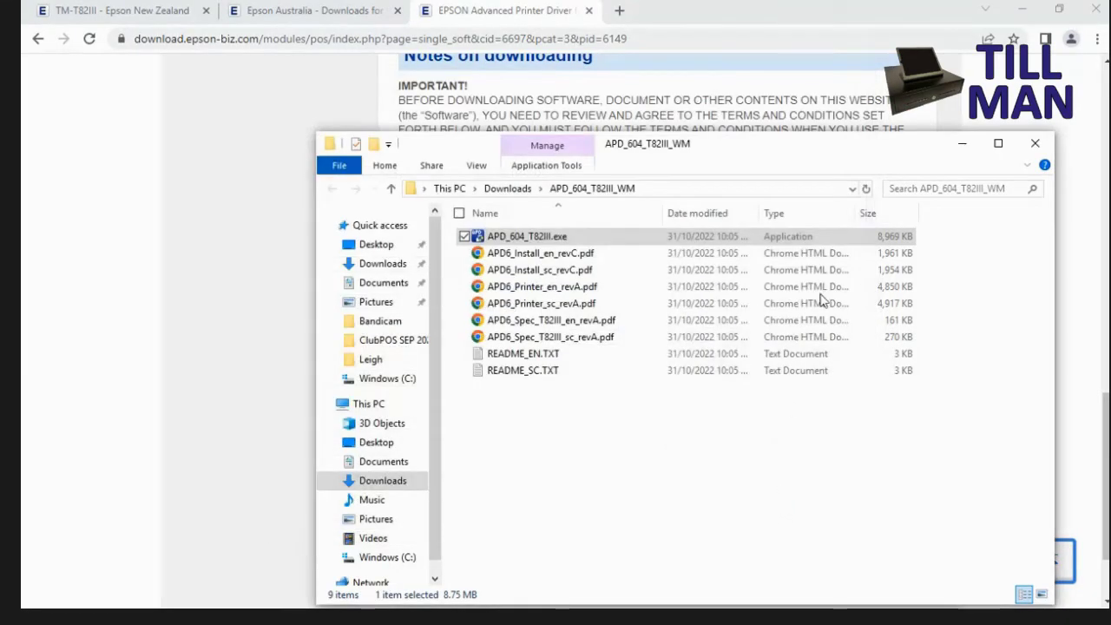
left_click(1037, 145)
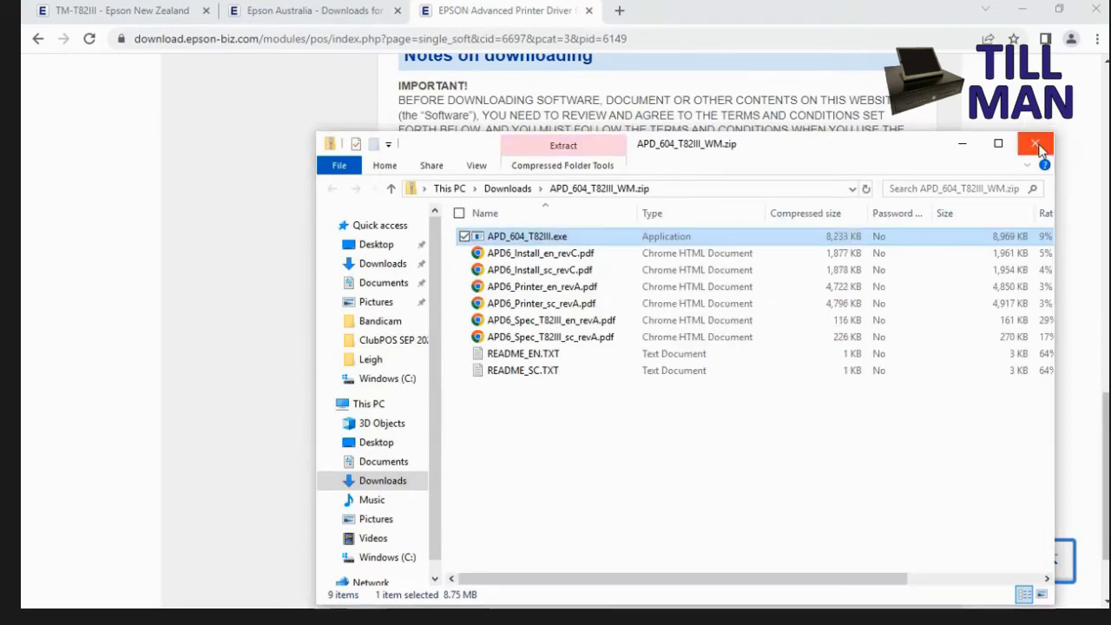
left_click(1036, 145)
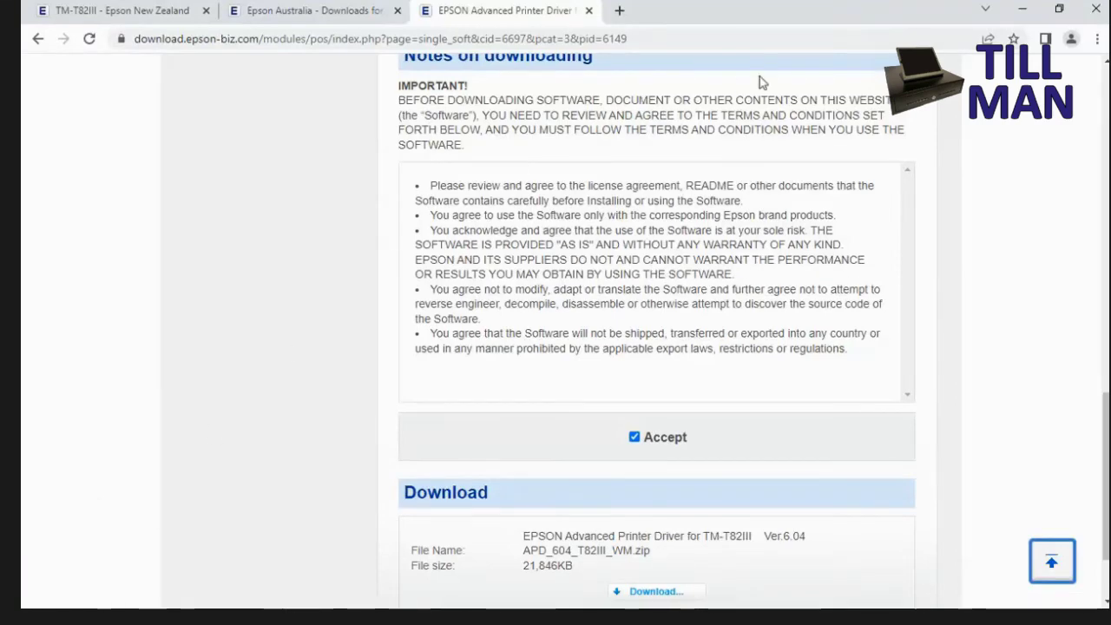
left_click(1092, 8)
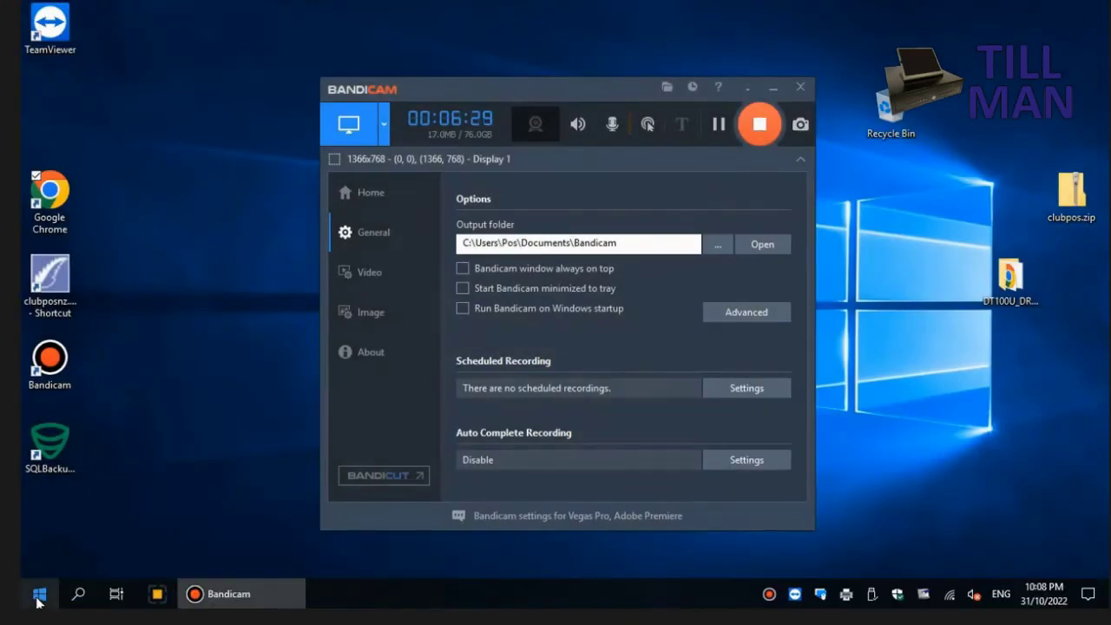
Open the printing preferences of the EPSON TM-T82III Receipt printer from the Windows printer settings.
left_click(38, 601)
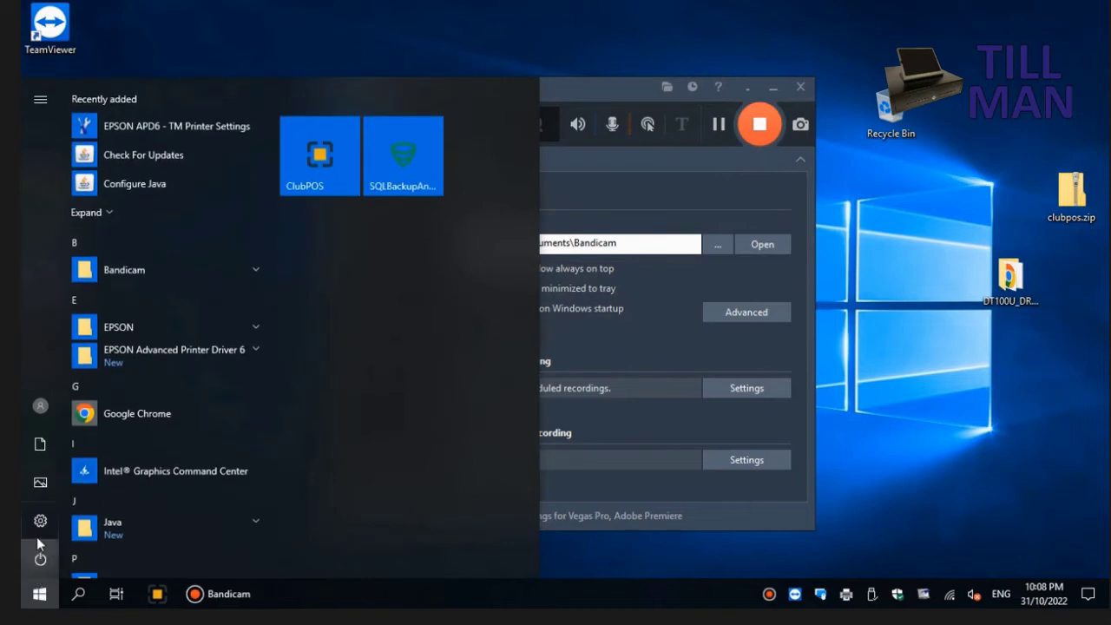
left_click(41, 524)
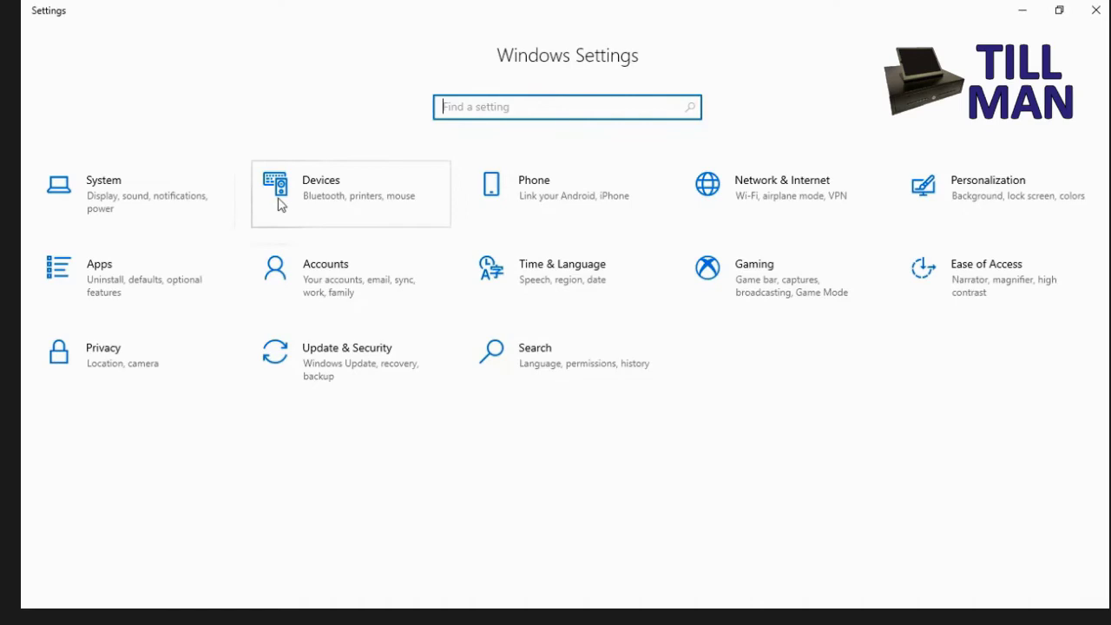
left_click(318, 192)
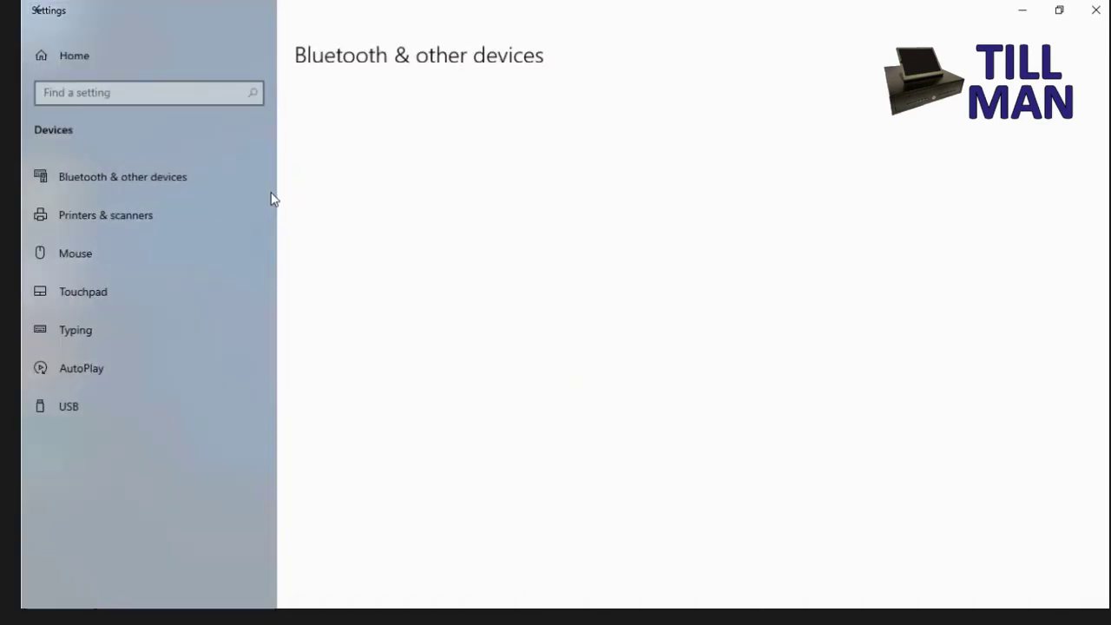
left_click(77, 222)
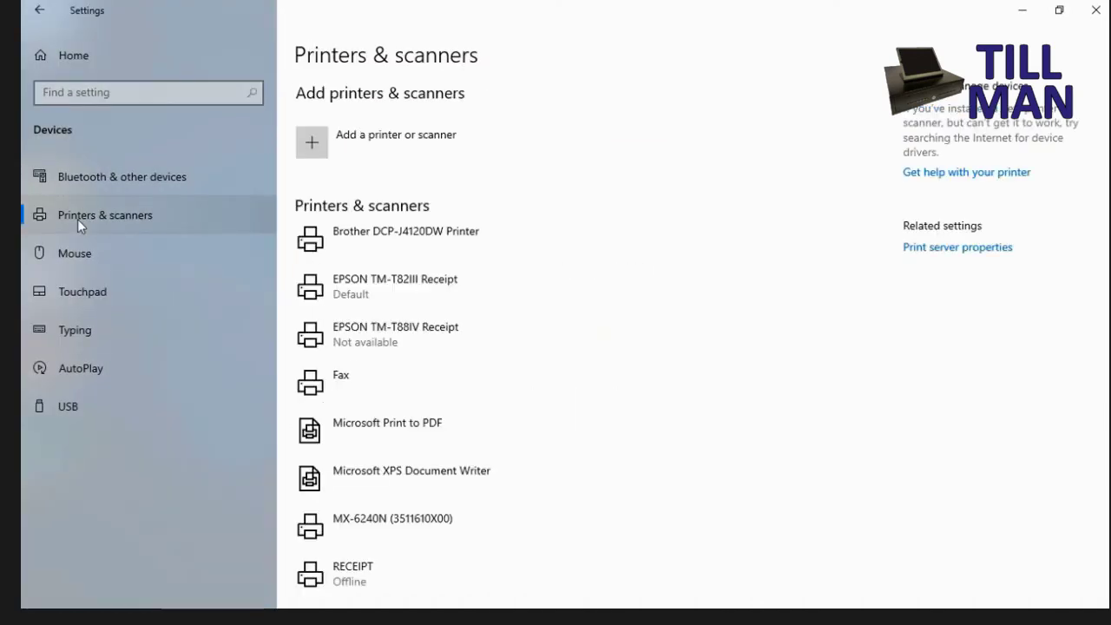
left_click(425, 293)
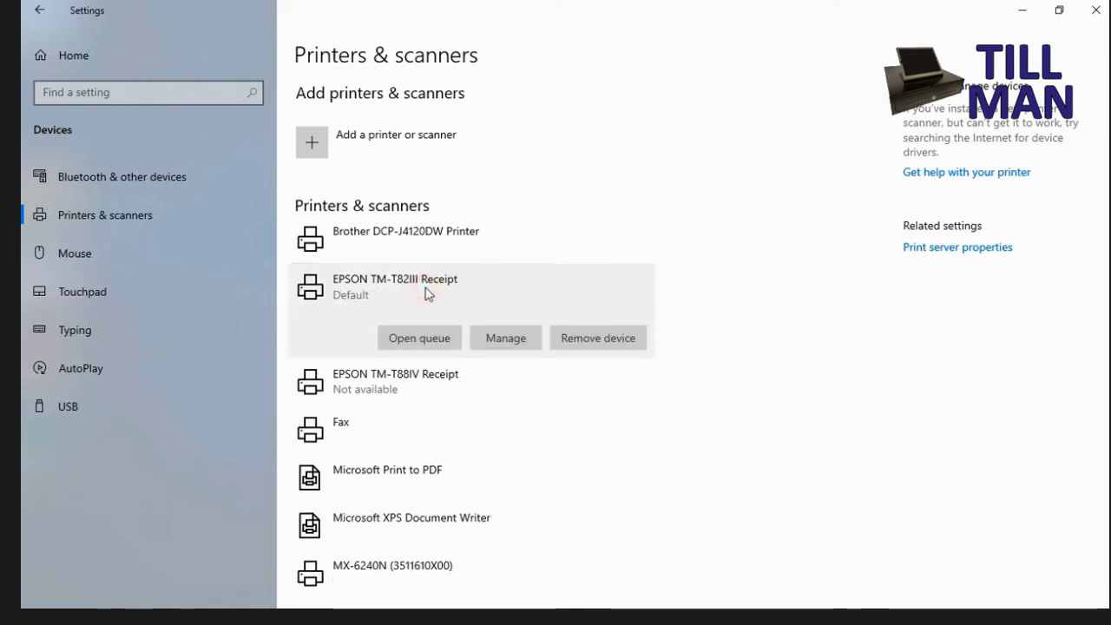
left_click(504, 338)
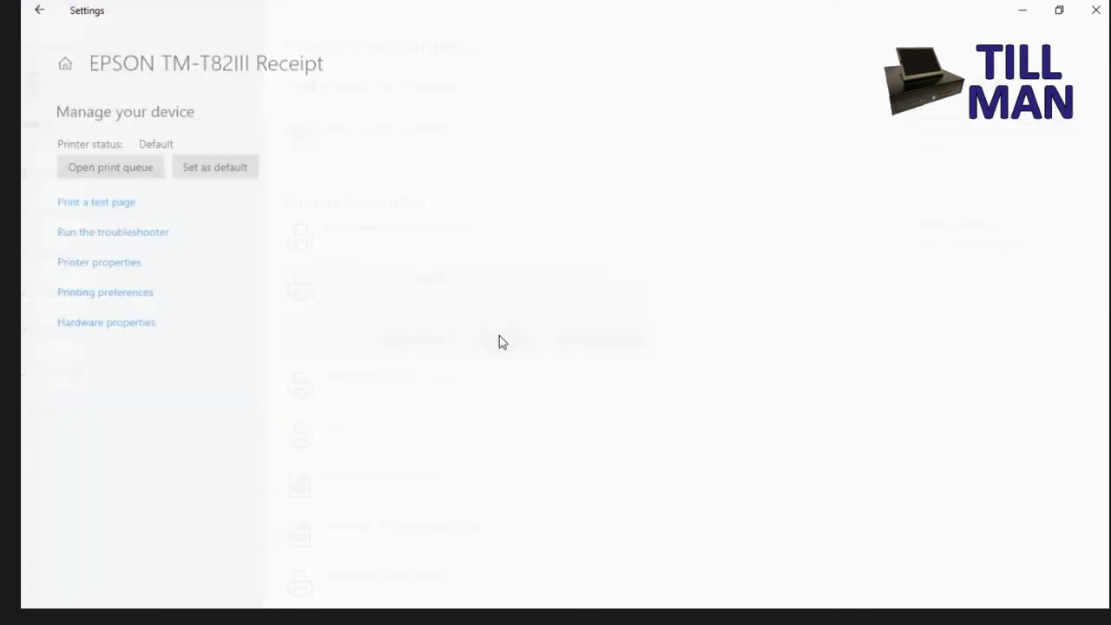
left_click(97, 270)
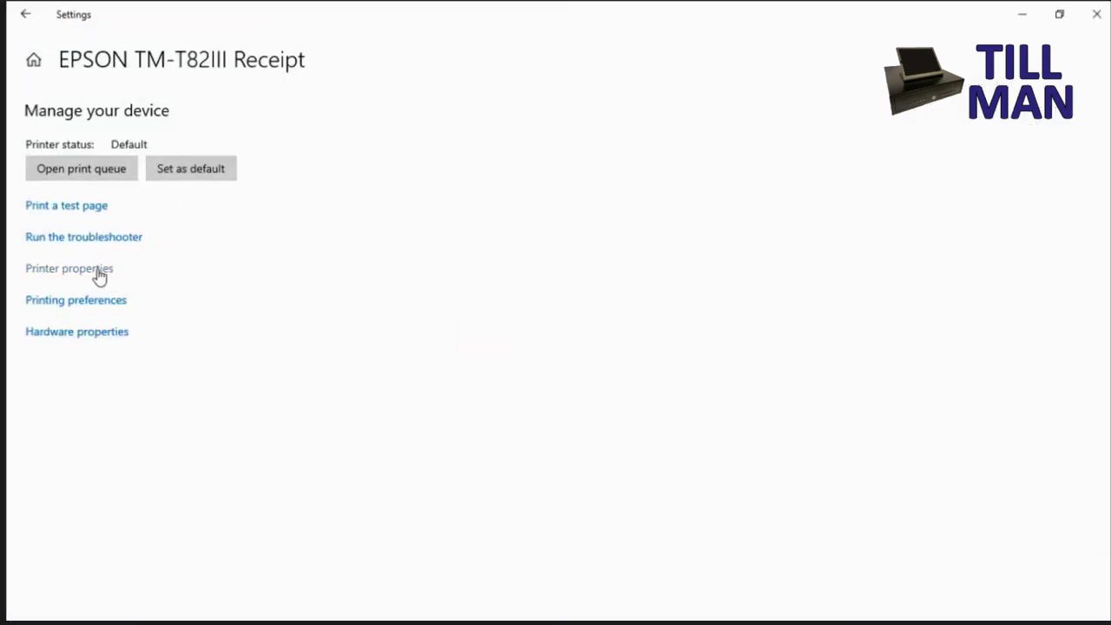
left_click(84, 299)
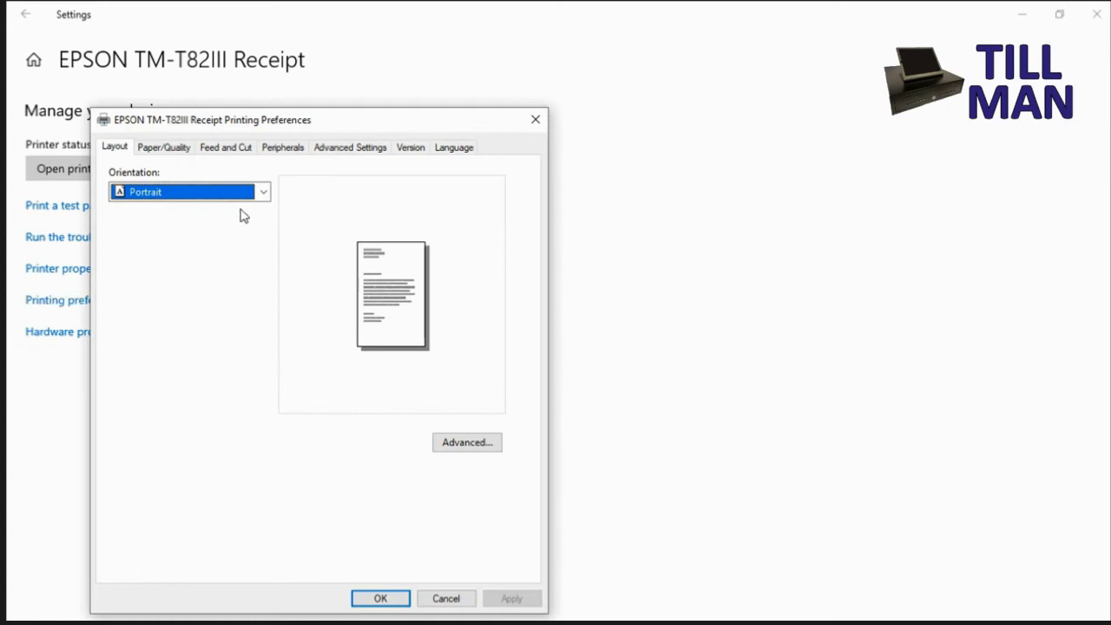
Select Cash Drawer as the peripheral and set Cash Drawer #1 (2 Pins) to Open at the start of the document.
left_click(226, 147)
left_click(283, 149)
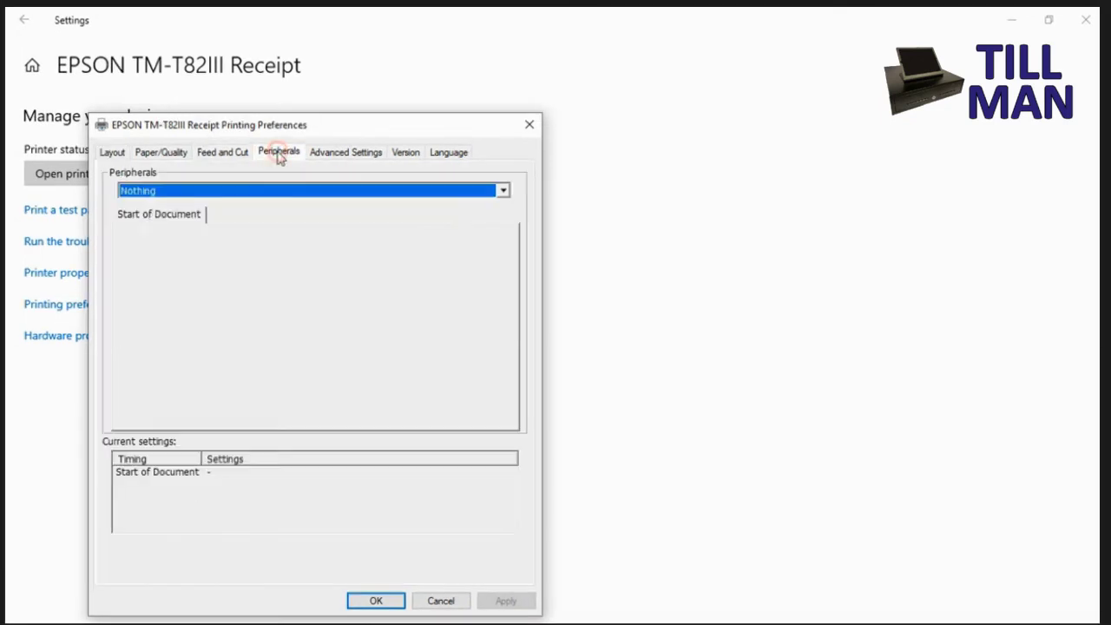
left_click(252, 193)
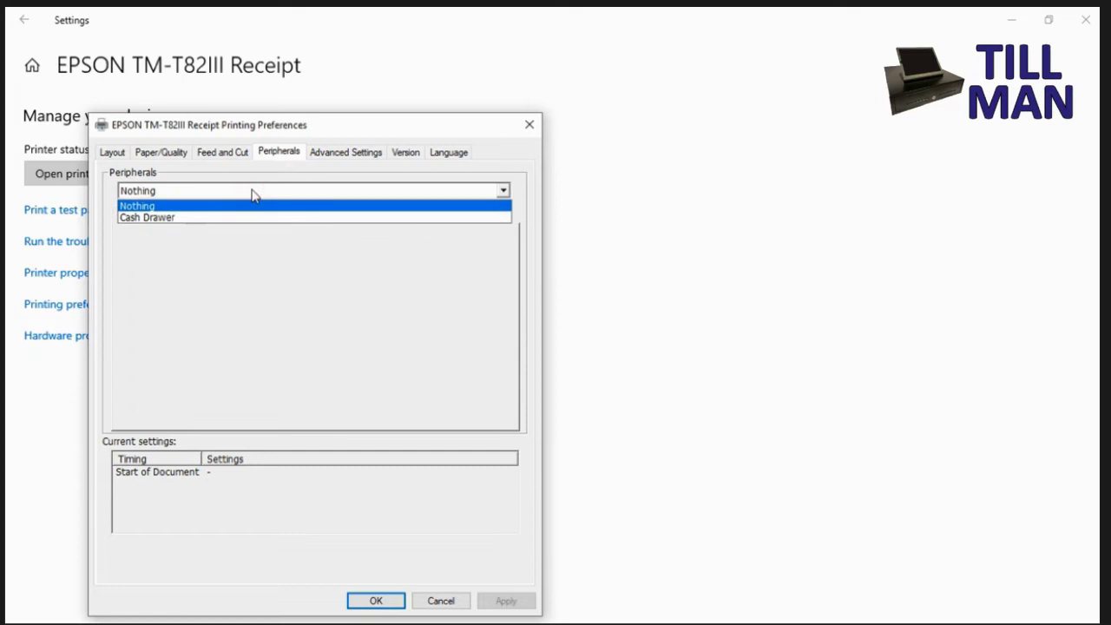
left_click(214, 217)
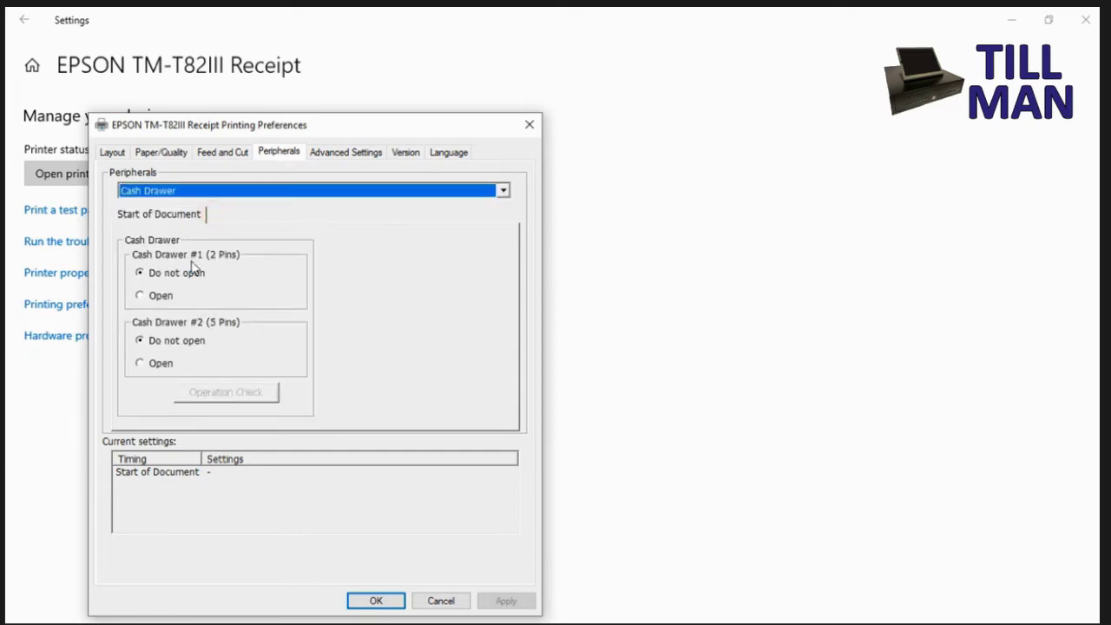
left_click(161, 296)
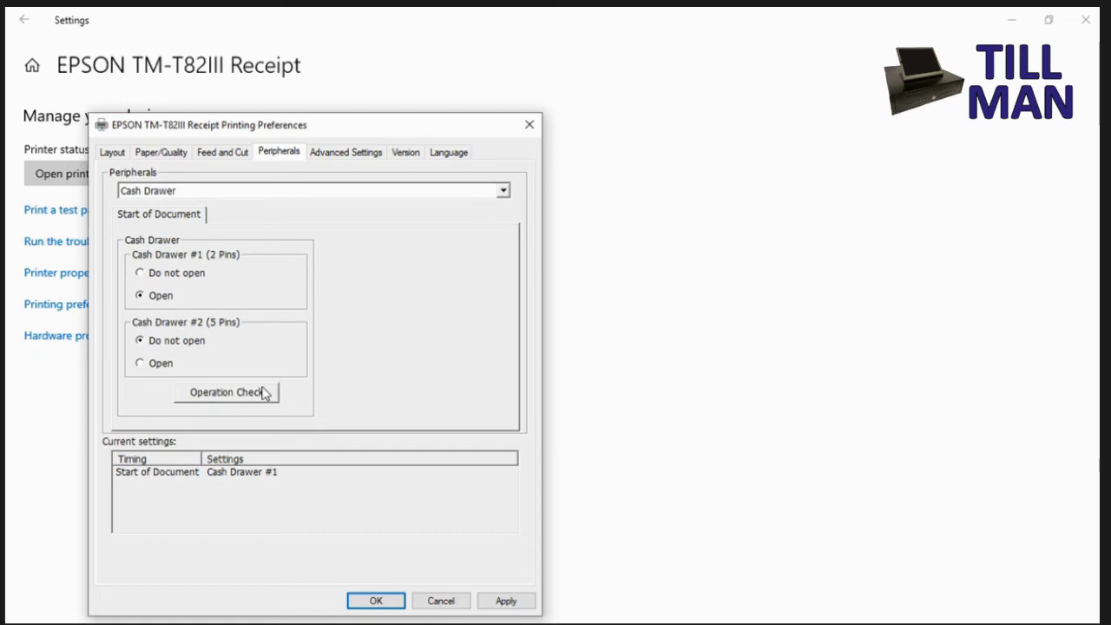
Run the cash drawer operation check twice, dismiss each test notice and apply the peripheral settings.
left_click(226, 392)
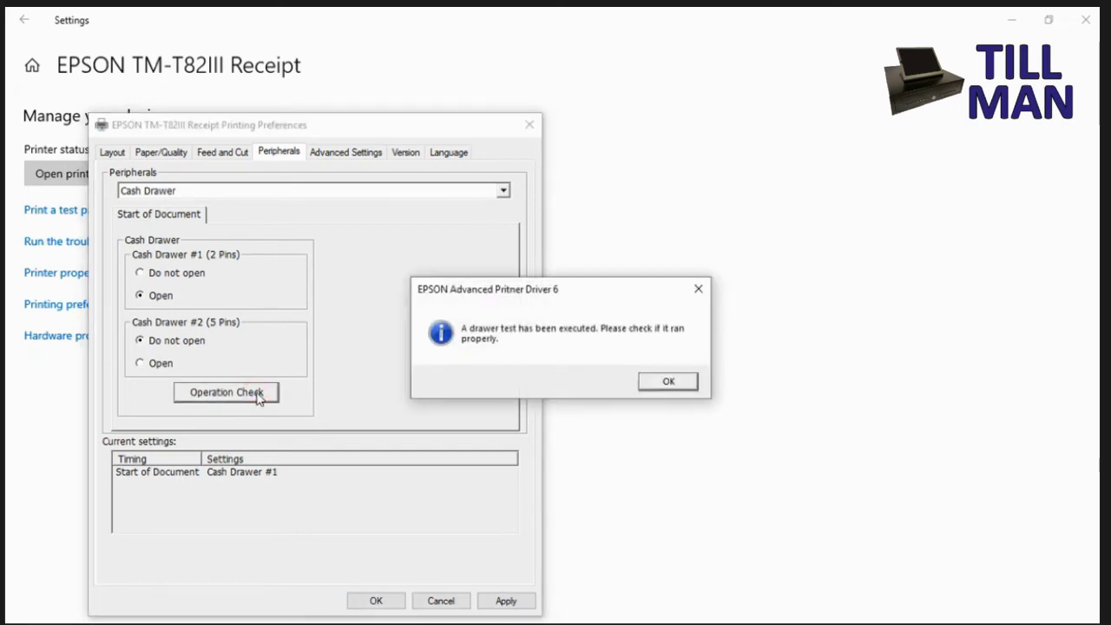
left_click(665, 382)
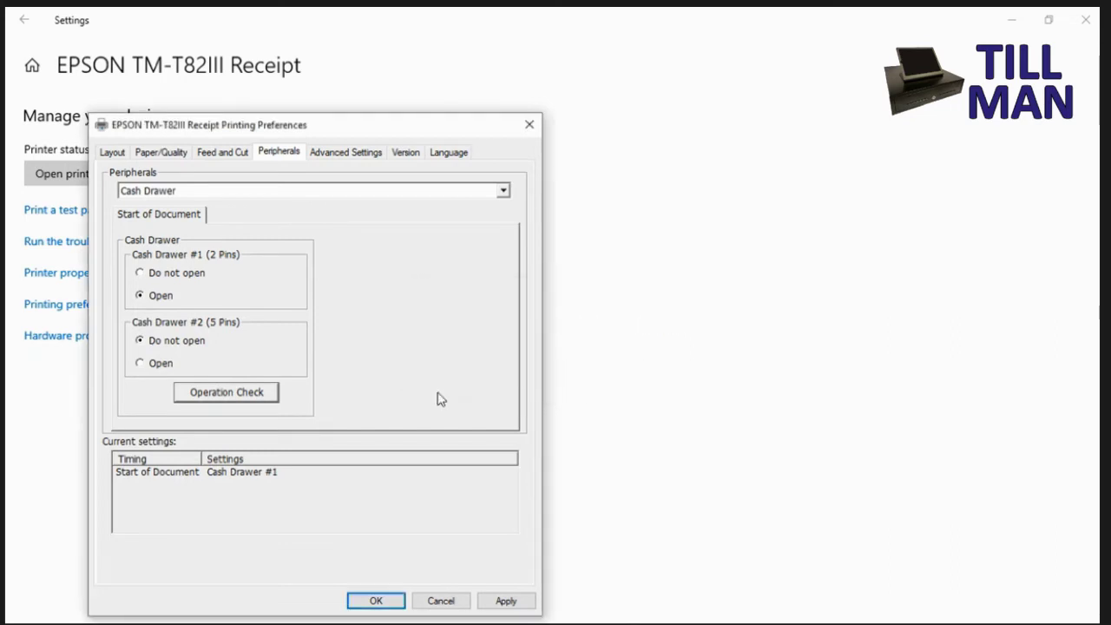
left_click(257, 395)
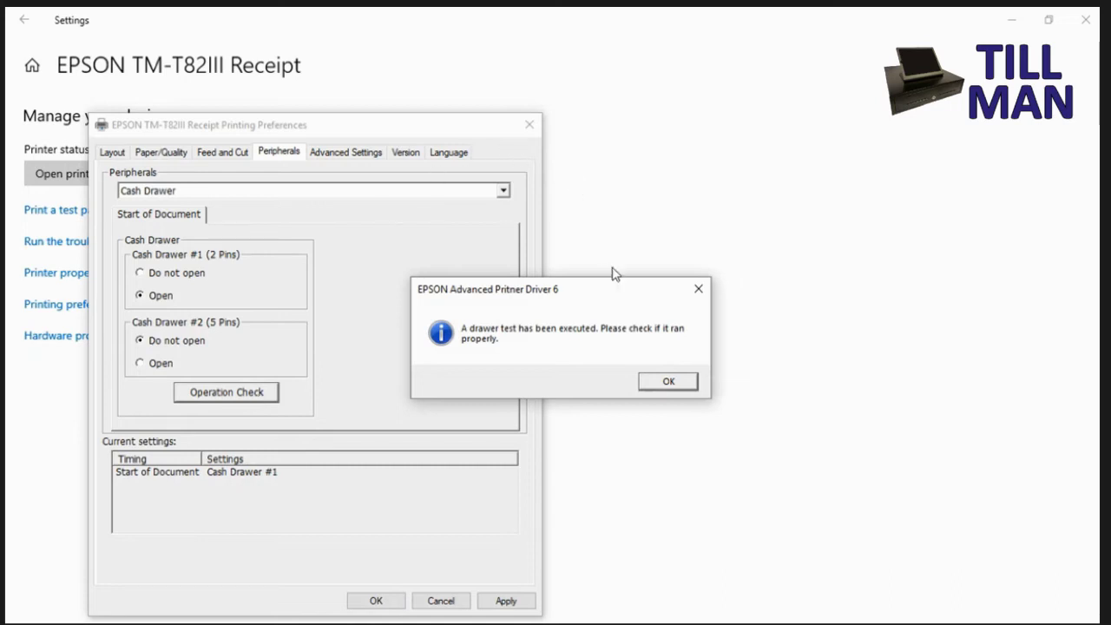
left_click(657, 382)
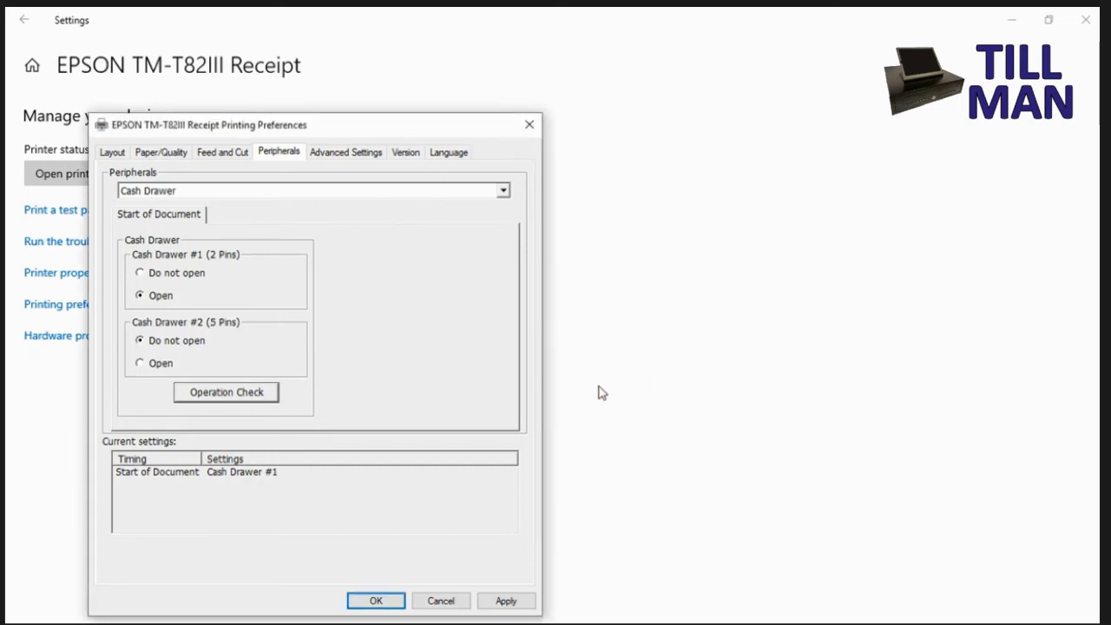
left_click(502, 599)
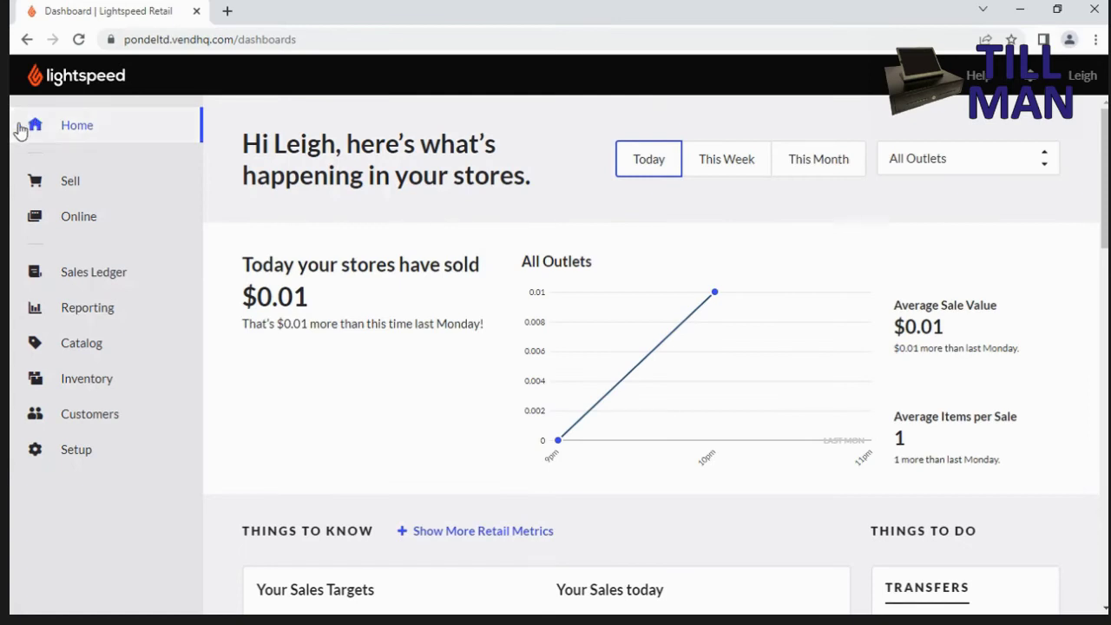
In Lightspeed Retail, edit the Till Man register of the Till Man Testing outlet to print receipts at end of sale, and save it.
left_click(55, 454)
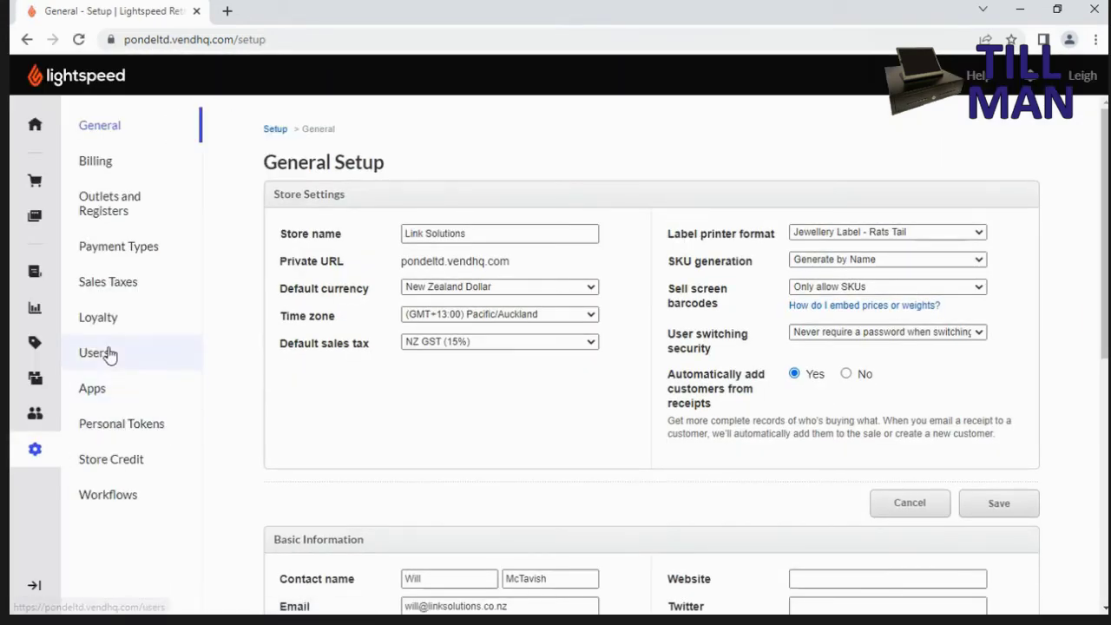
left_click(122, 214)
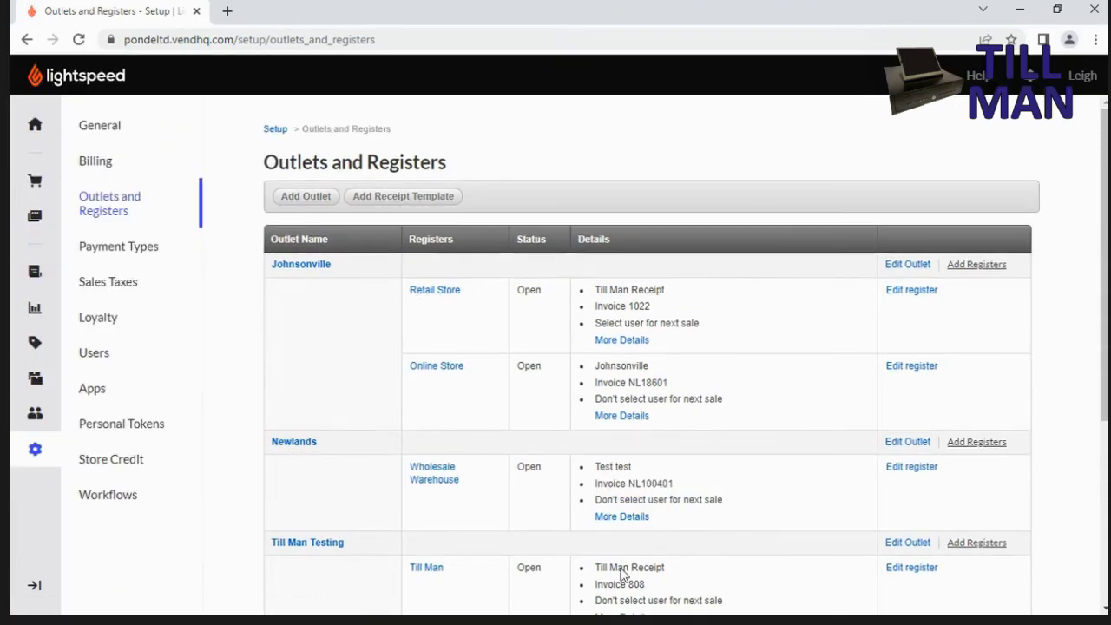
left_click(908, 571)
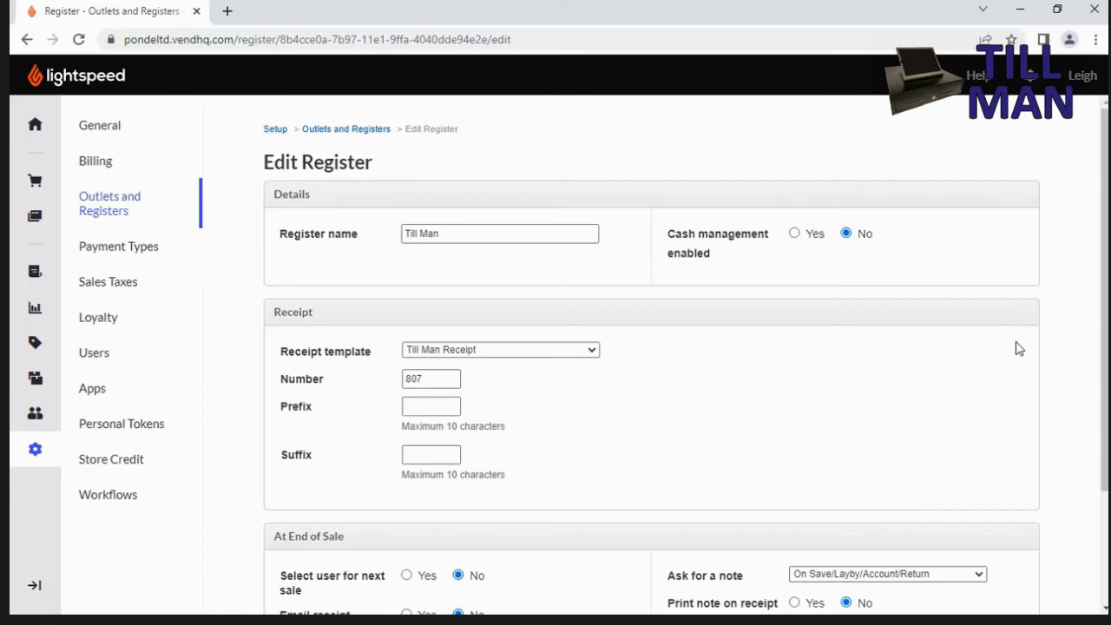
left_click_drag(1099, 288, 1091, 422)
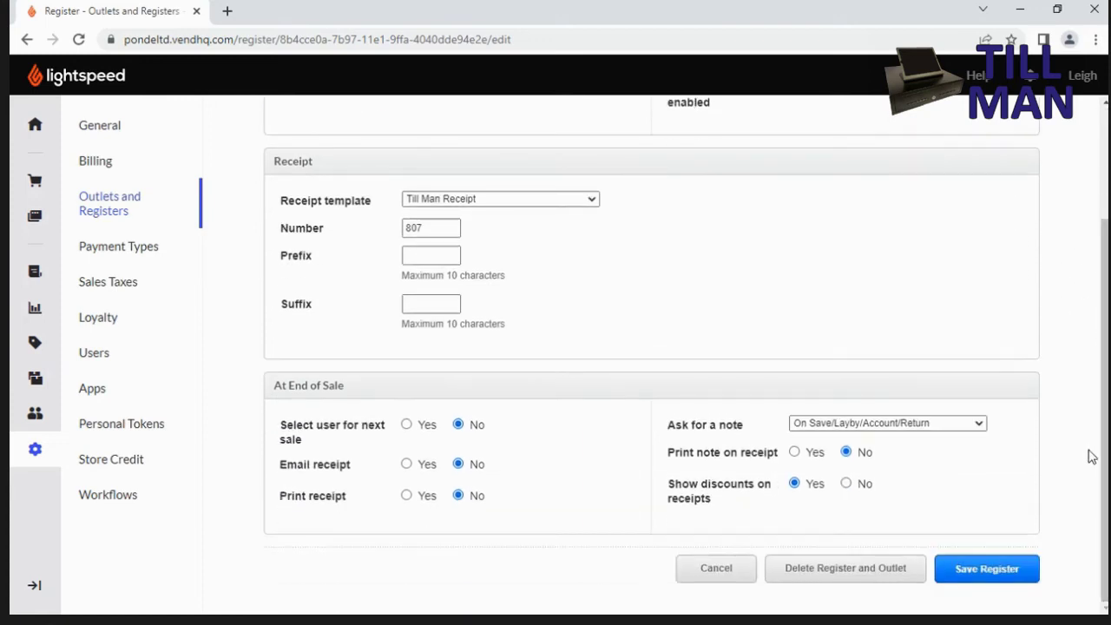
left_click(406, 498)
left_click(979, 569)
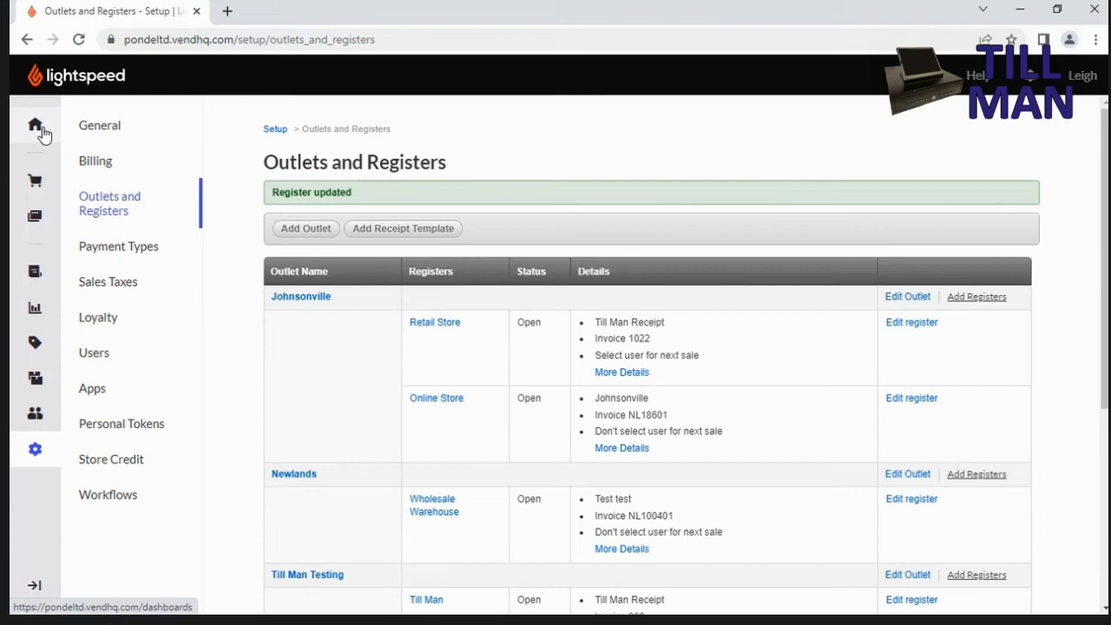
Ring up the test product on the Till Man register, pay the full amount in cash and complete the sale.
left_click(31, 182)
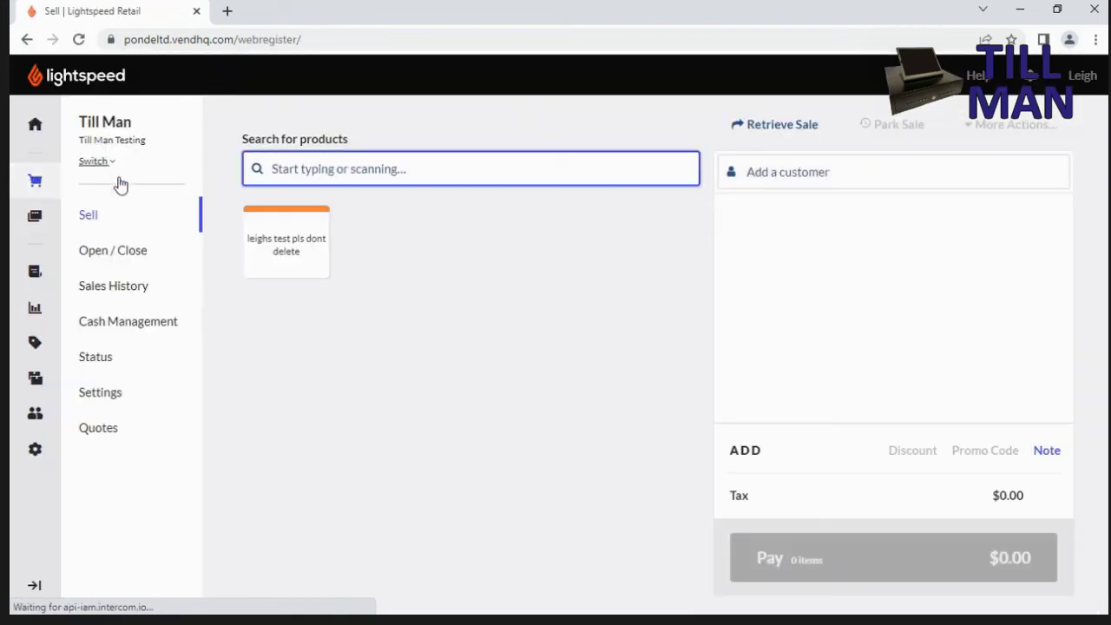
left_click(295, 245)
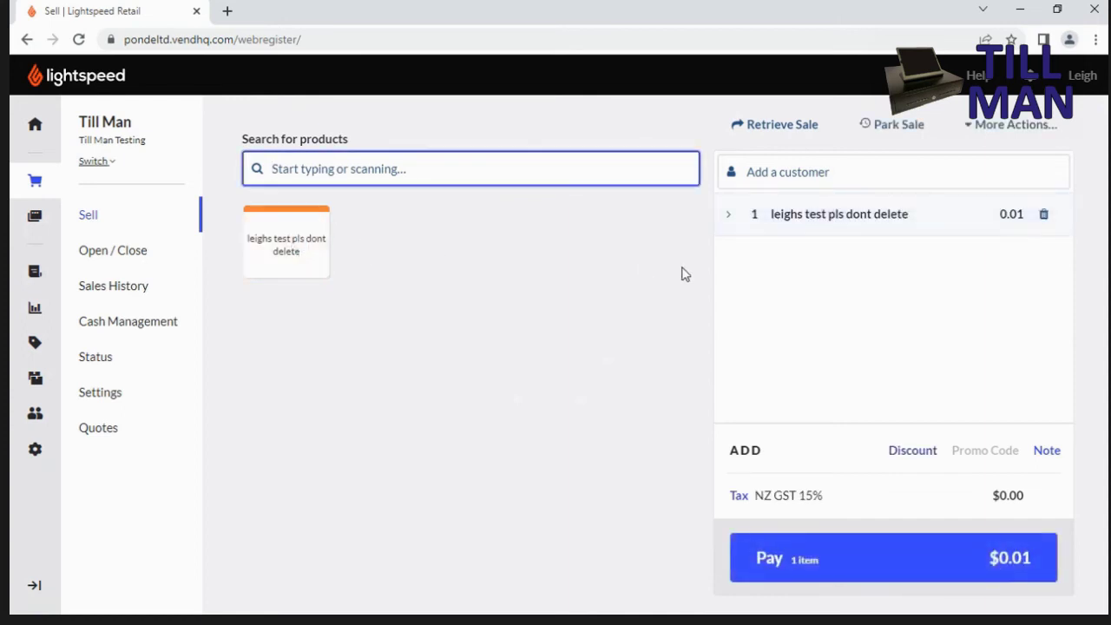
left_click(905, 554)
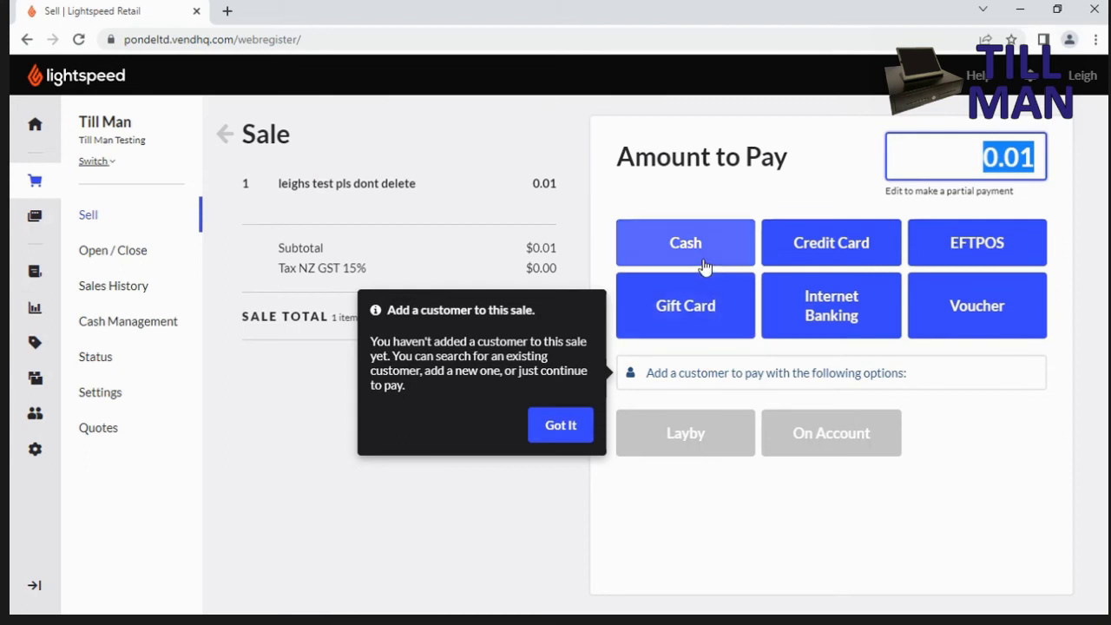
left_click(704, 266)
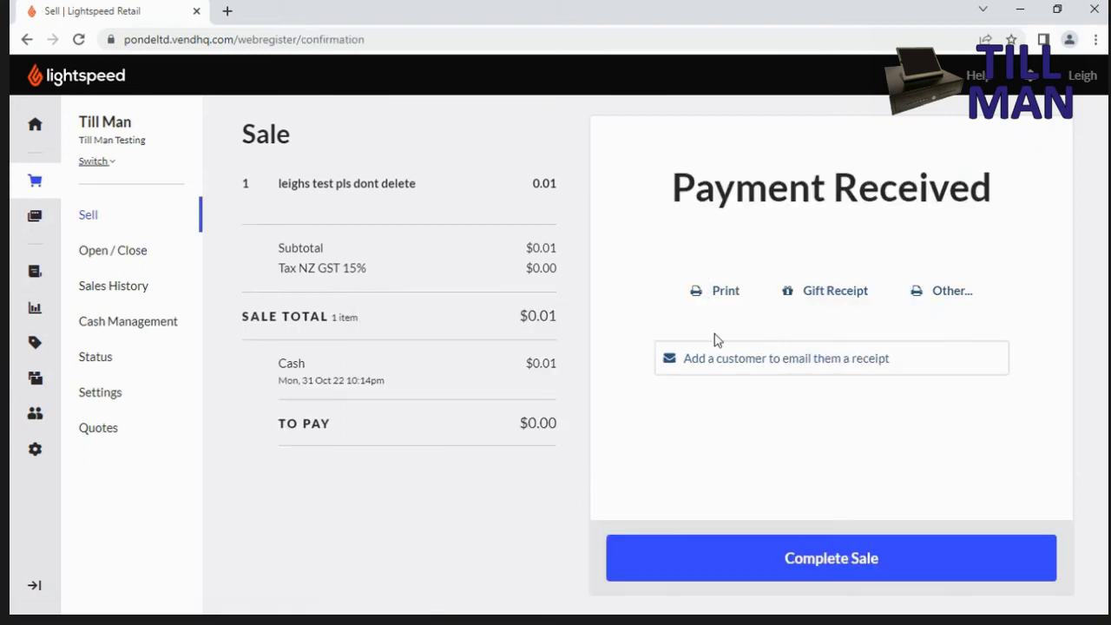
left_click(818, 557)
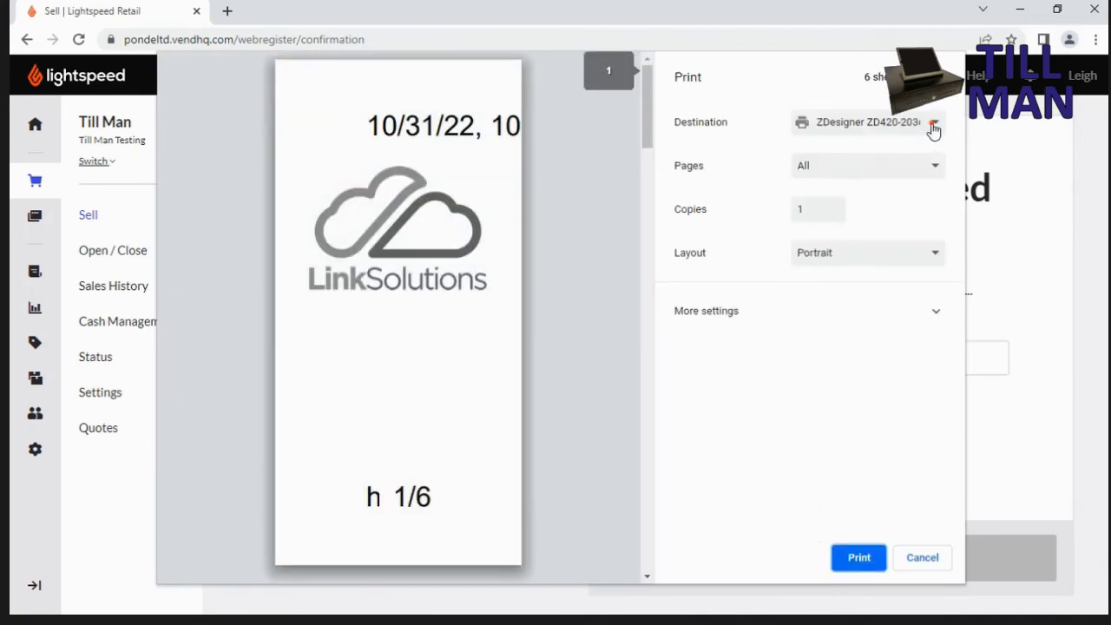
Choose EPSON TM-T82III Receipt from the full list of printers as the receipt's print destination.
left_click(933, 125)
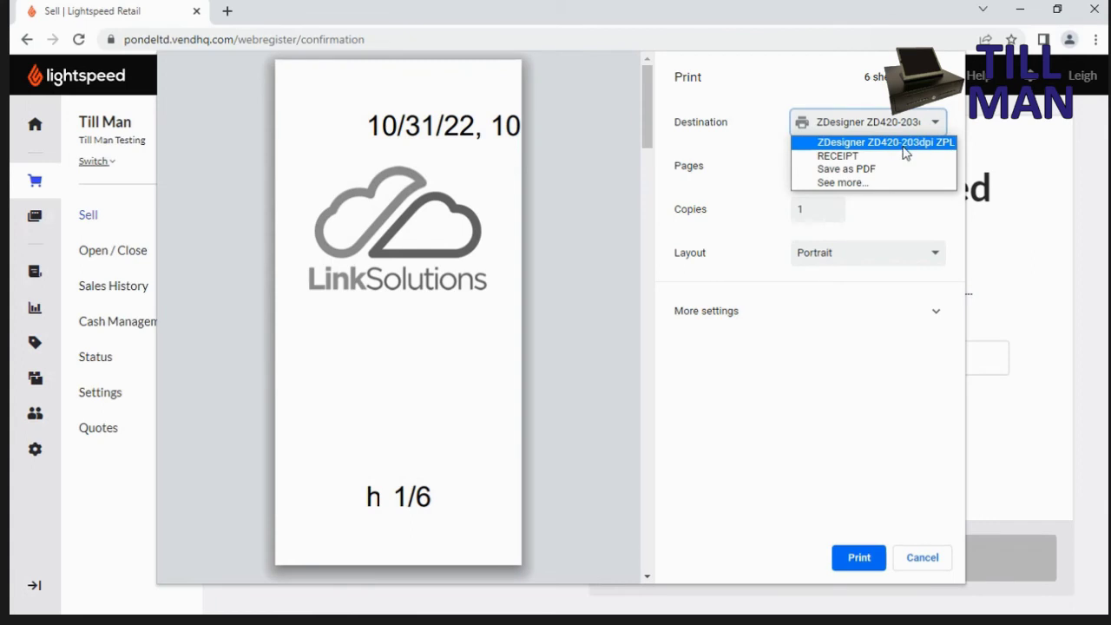
left_click(872, 182)
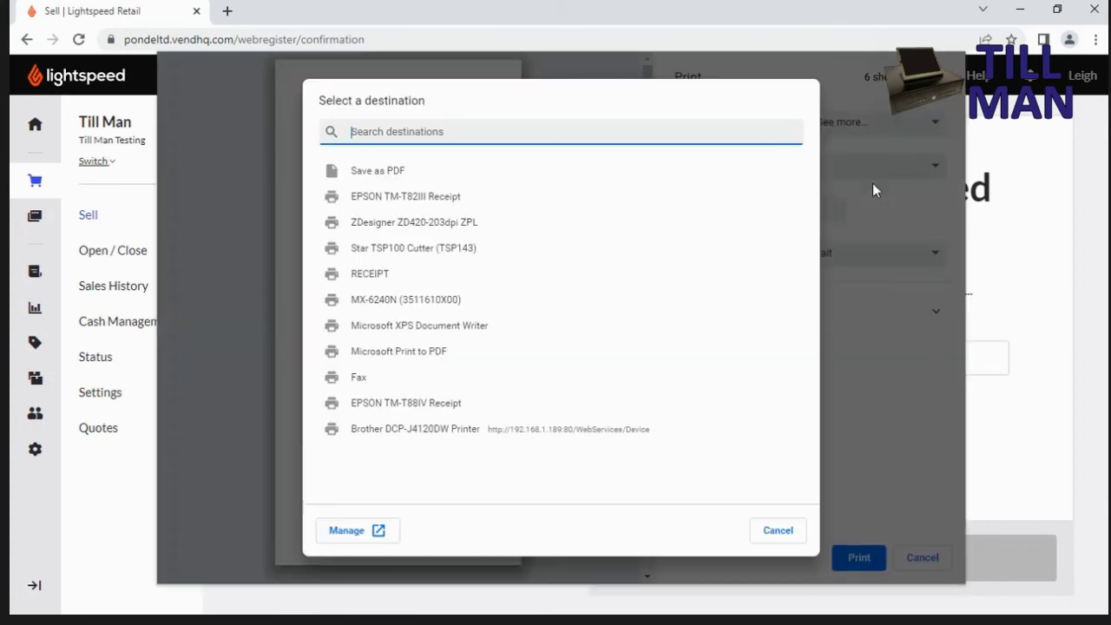
left_click(433, 201)
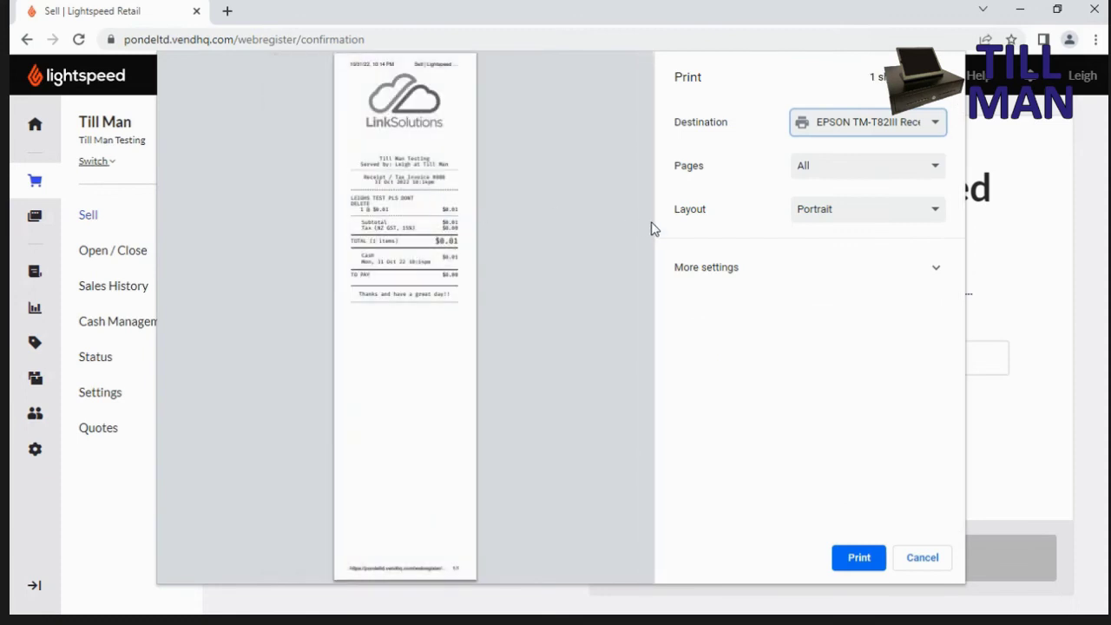
Expand the additional print settings, try None for the receipt's margins and settle on Minimum.
left_click(905, 267)
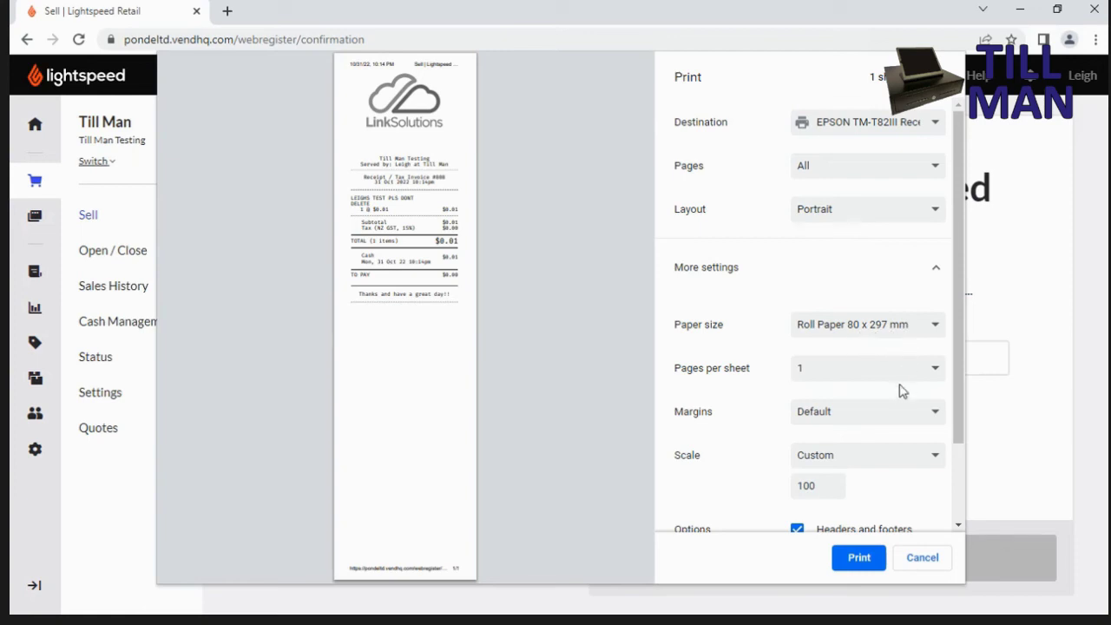
left_click(906, 421)
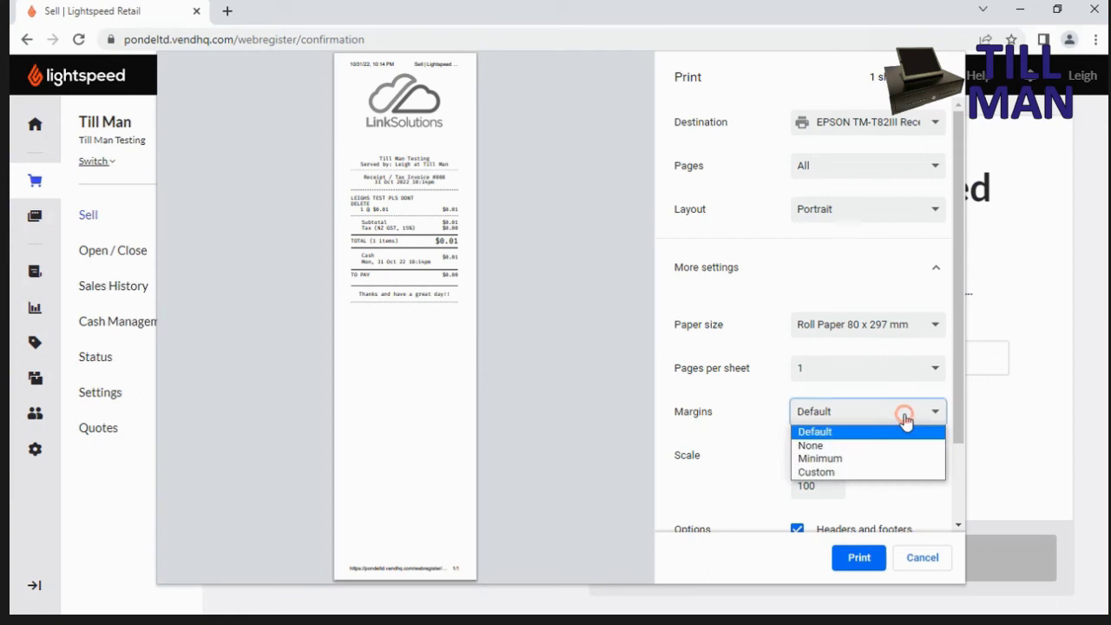
left_click(847, 446)
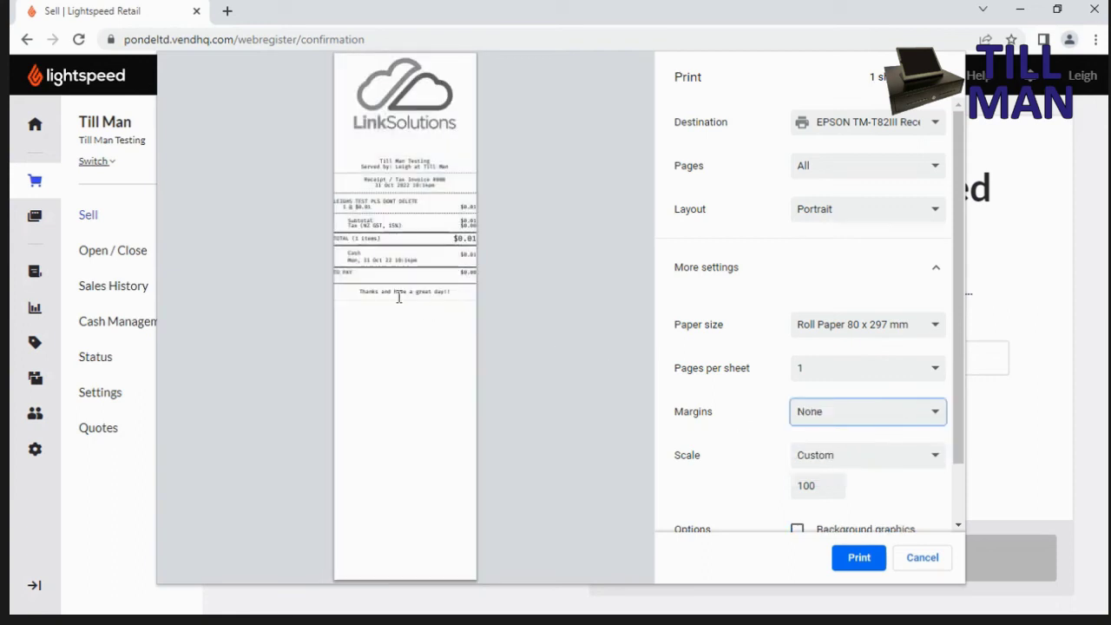
left_click(851, 416)
left_click(843, 458)
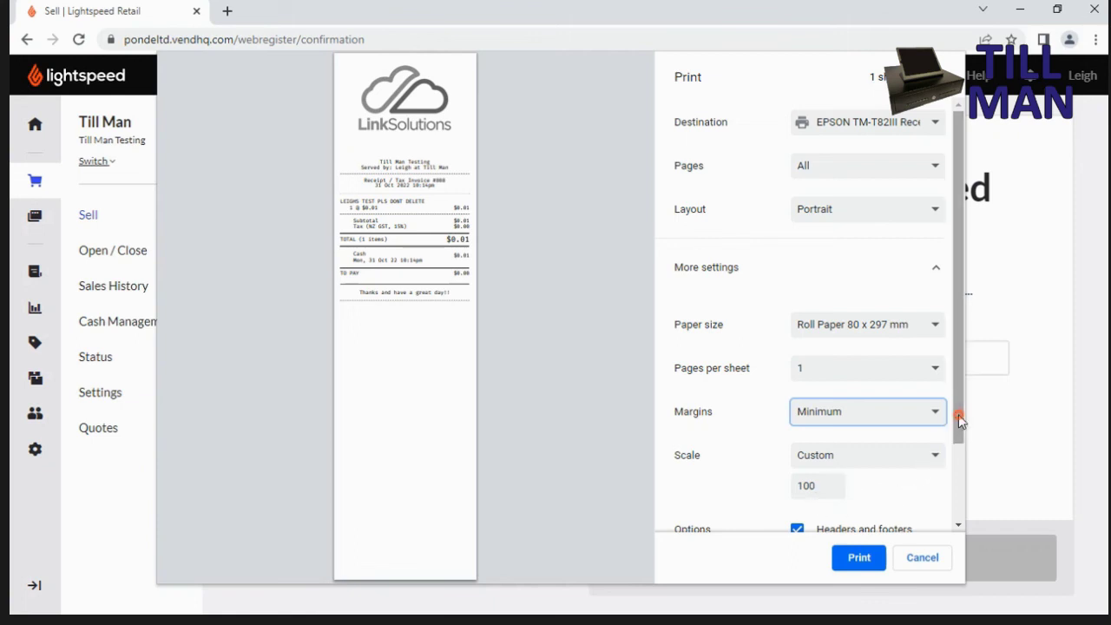
Turn off headers and footers for the receipt, print it and finish the sale.
left_click_drag(958, 415, 960, 507)
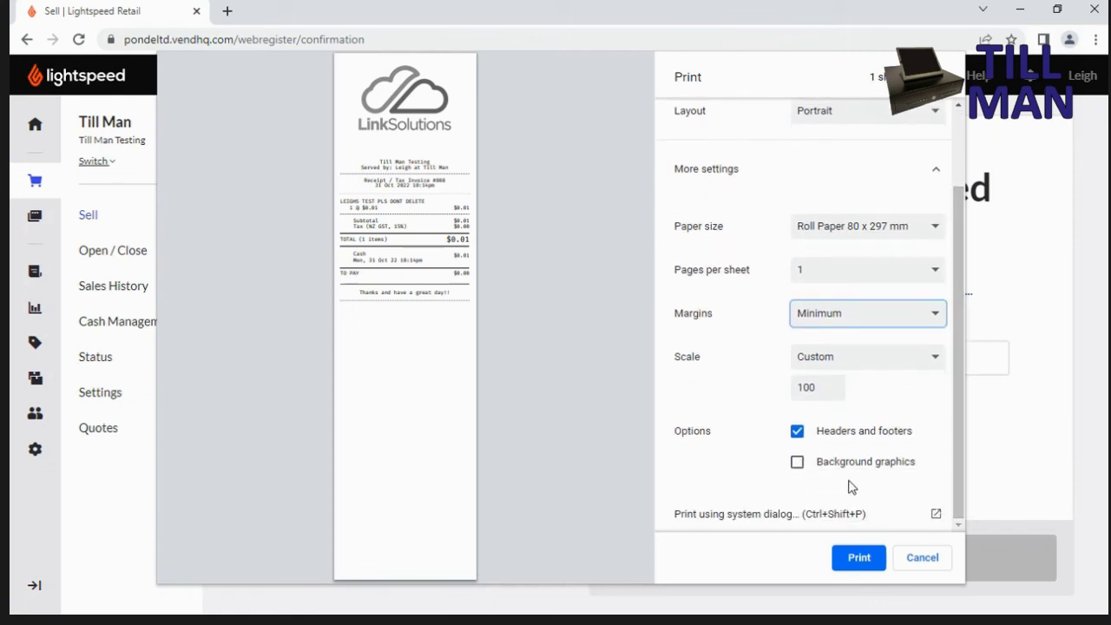
left_click(797, 432)
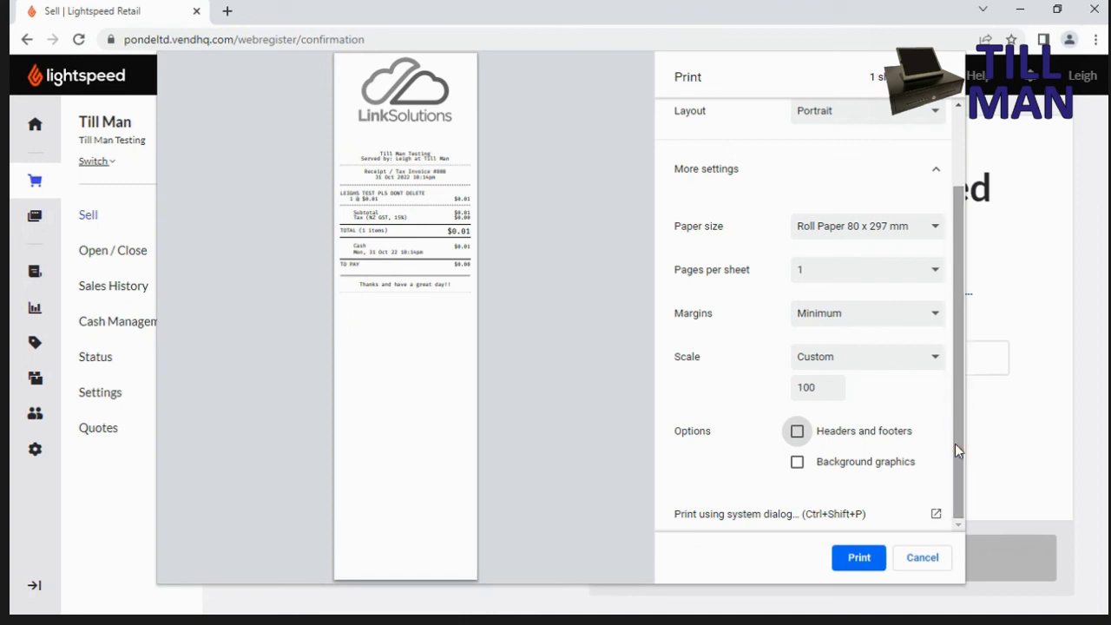
left_click(858, 557)
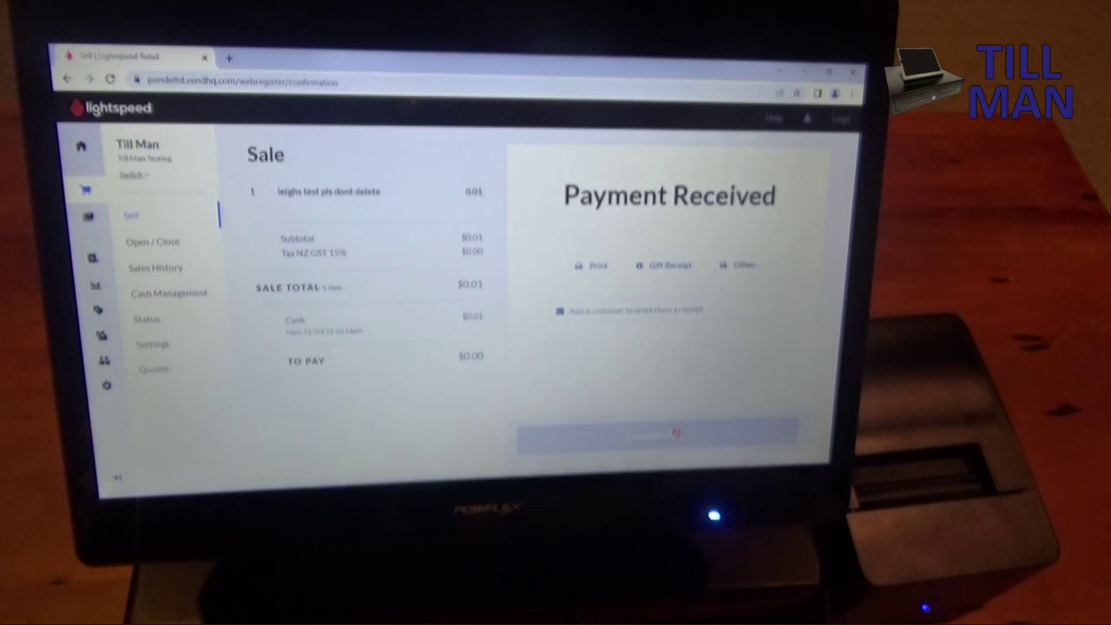
left_click(676, 432)
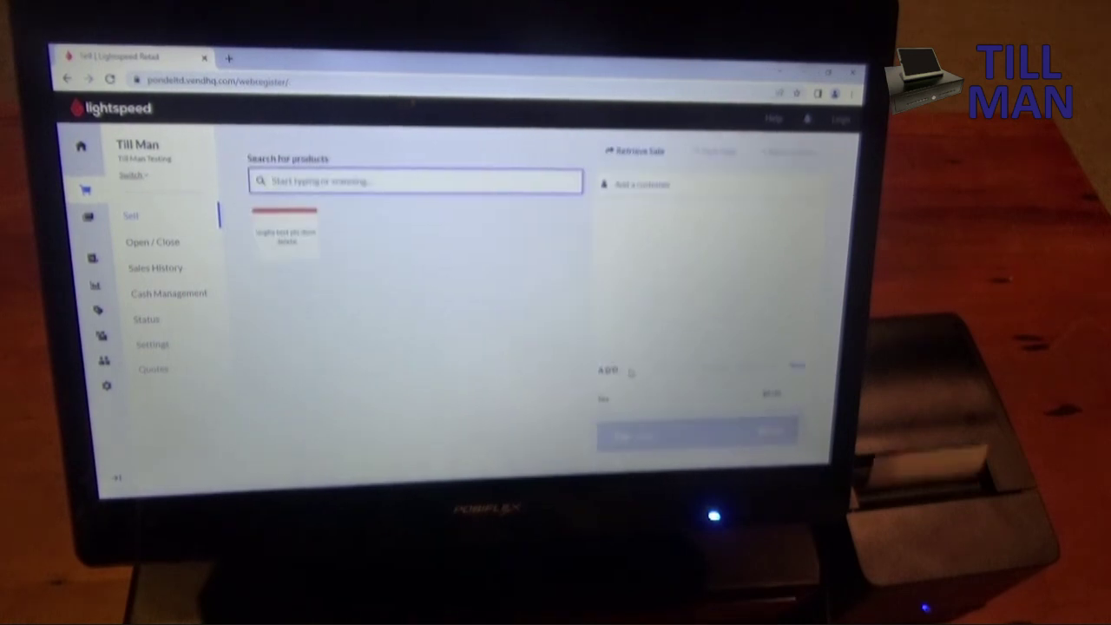